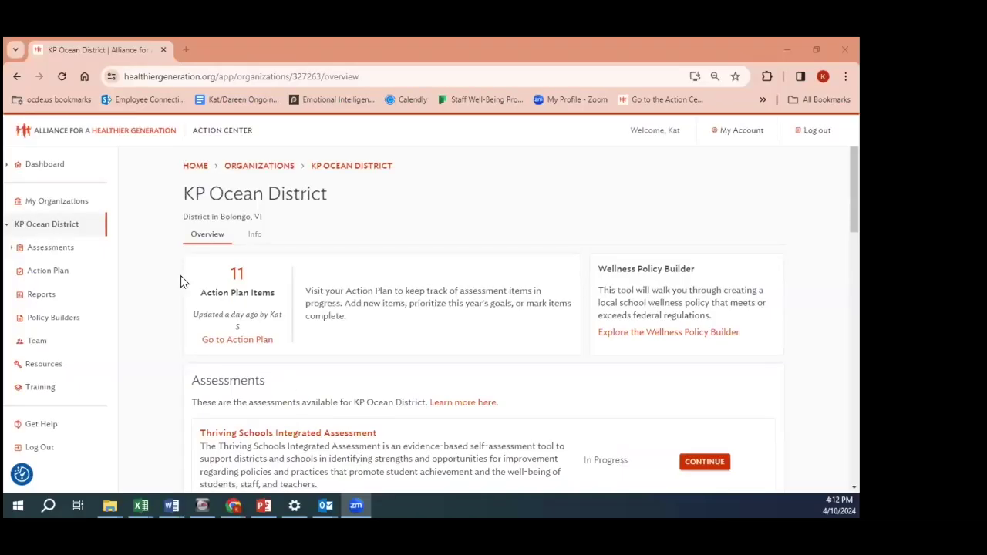
Open KP Ocean District's Thriving Schools Integrated Assessment from the Assessments list.
{"action": "left_click", "coordinate": [478, 220]}
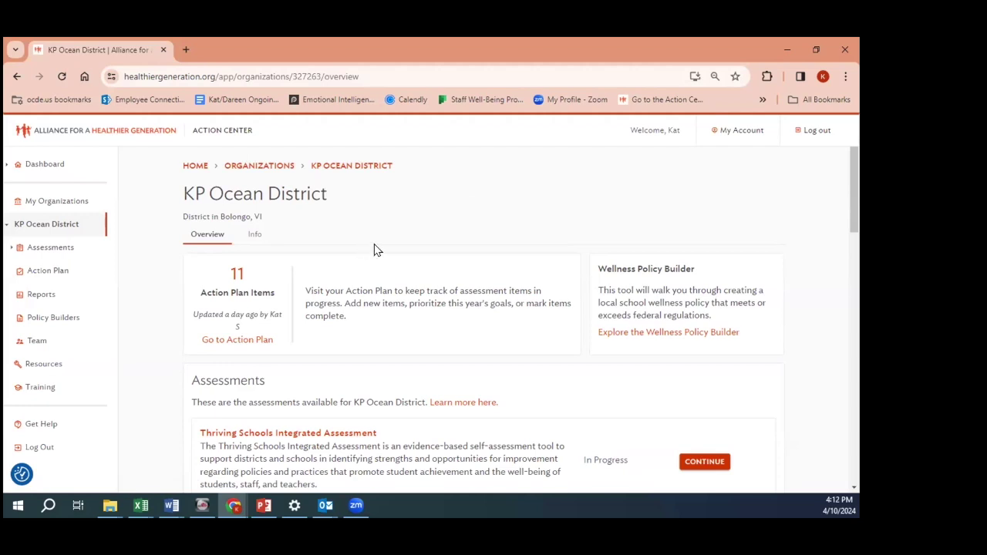
{"action": "scroll", "coordinate": [373, 247], "scroll_direction": "down", "scroll_amount": 1}
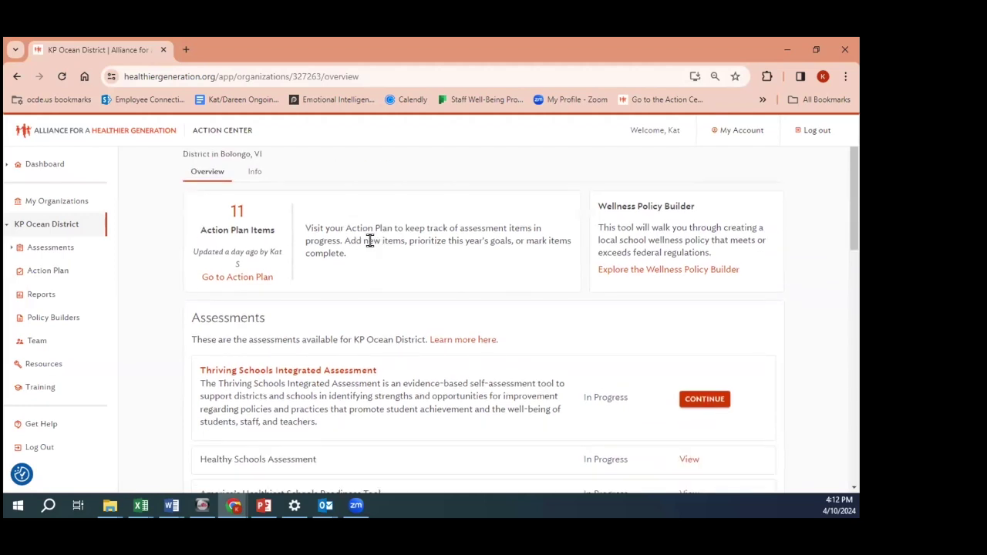
{"action": "left_click", "coordinate": [270, 370]}
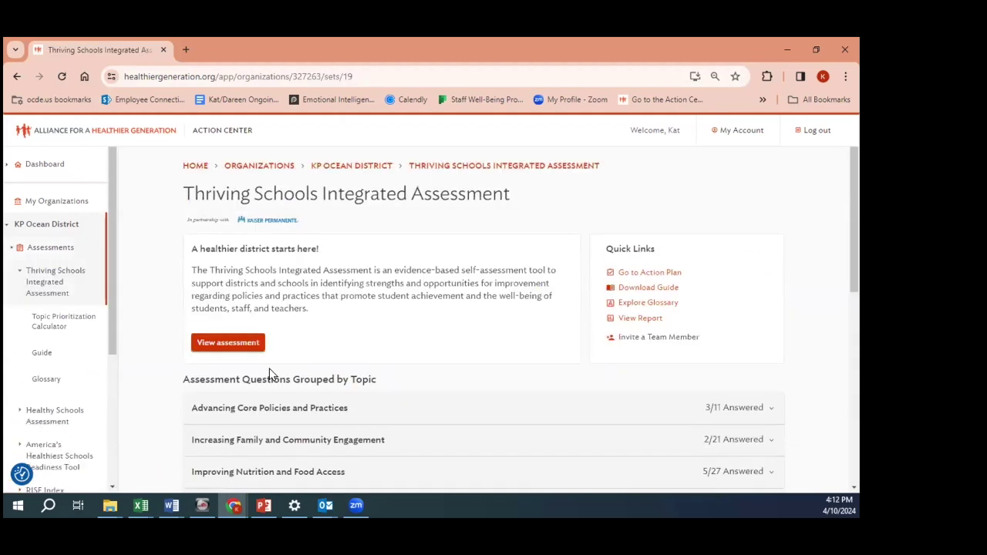
Expand Implementing Local School Wellness Policy and open question LWP-D1 on the district wellness policy.
{"action": "scroll", "coordinate": [285, 355], "scroll_direction": "down", "scroll_amount": 1}
{"action": "scroll", "coordinate": [294, 339], "scroll_direction": "down", "scroll_amount": 3}
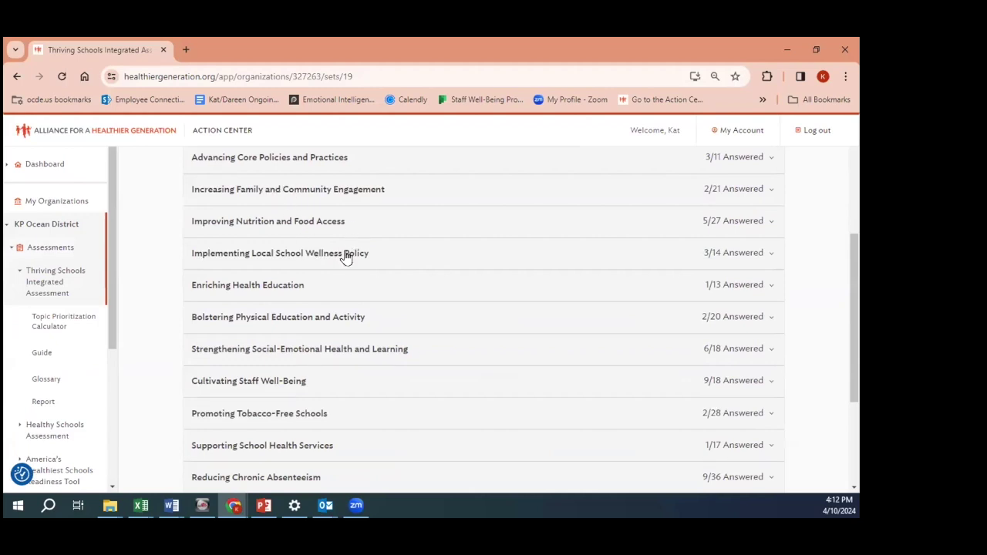
{"action": "left_click", "coordinate": [257, 253]}
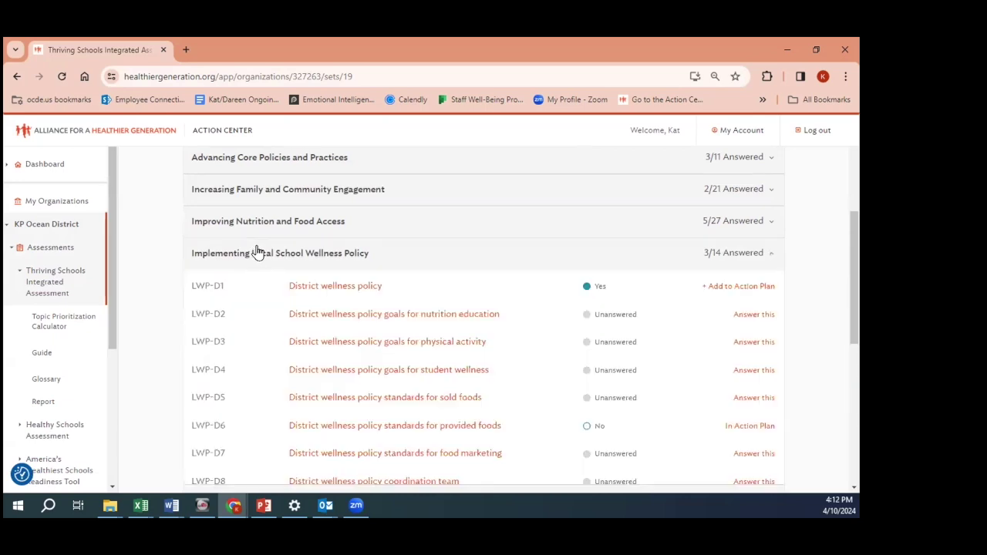
{"action": "scroll", "coordinate": [239, 295], "scroll_direction": "down", "scroll_amount": 1}
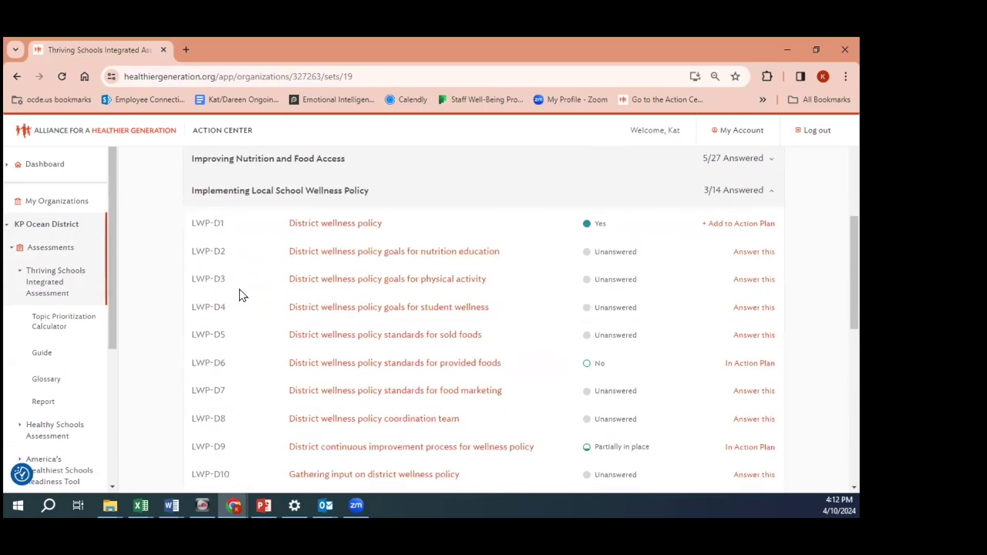
{"action": "left_click", "coordinate": [323, 225]}
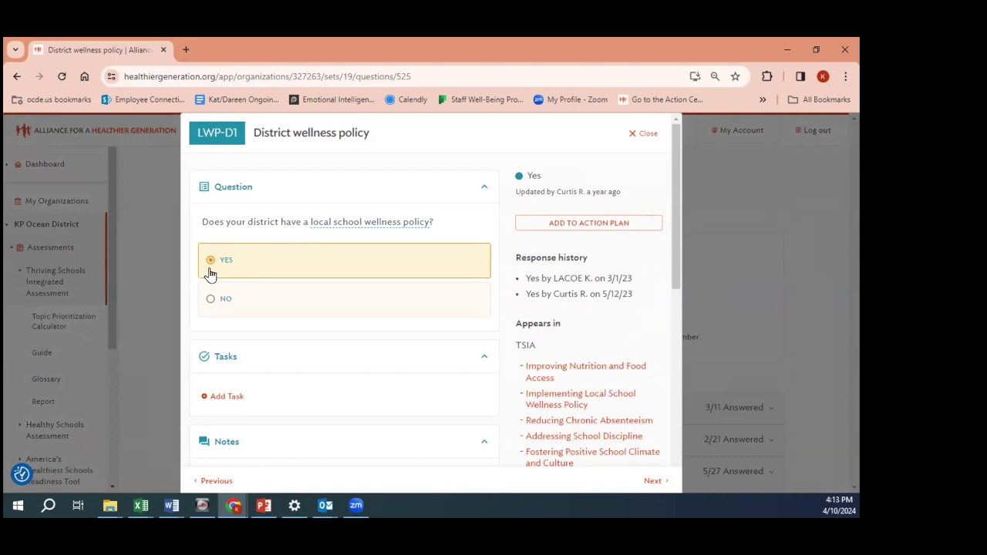
{"action": "left_click", "coordinate": [642, 135]}
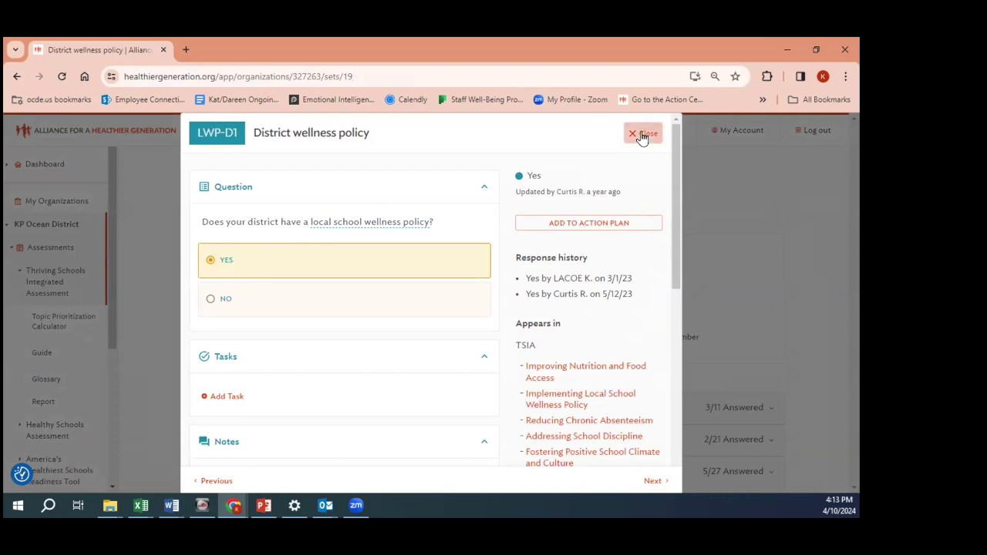
{"action": "scroll", "coordinate": [364, 279], "scroll_direction": "down", "scroll_amount": 3}
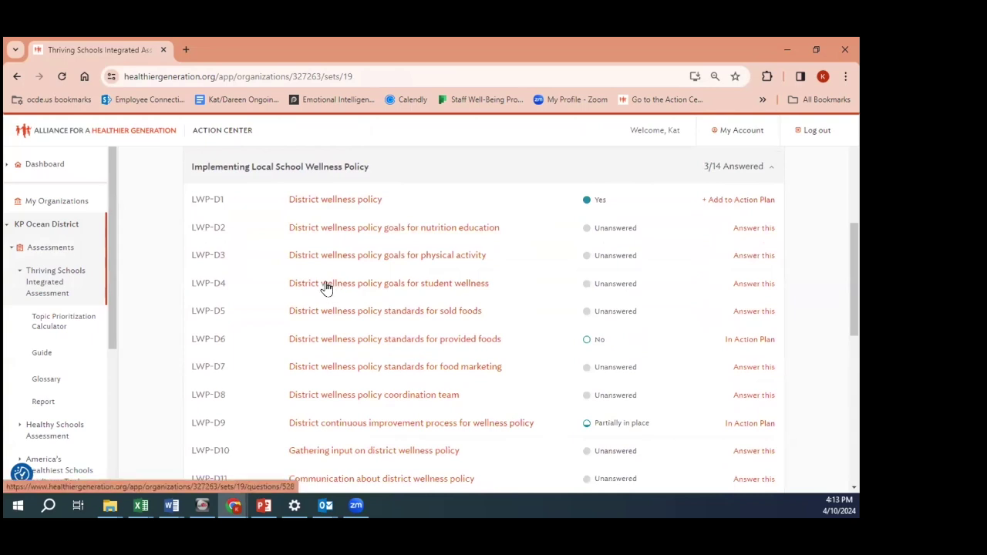
{"action": "left_click", "coordinate": [335, 285]}
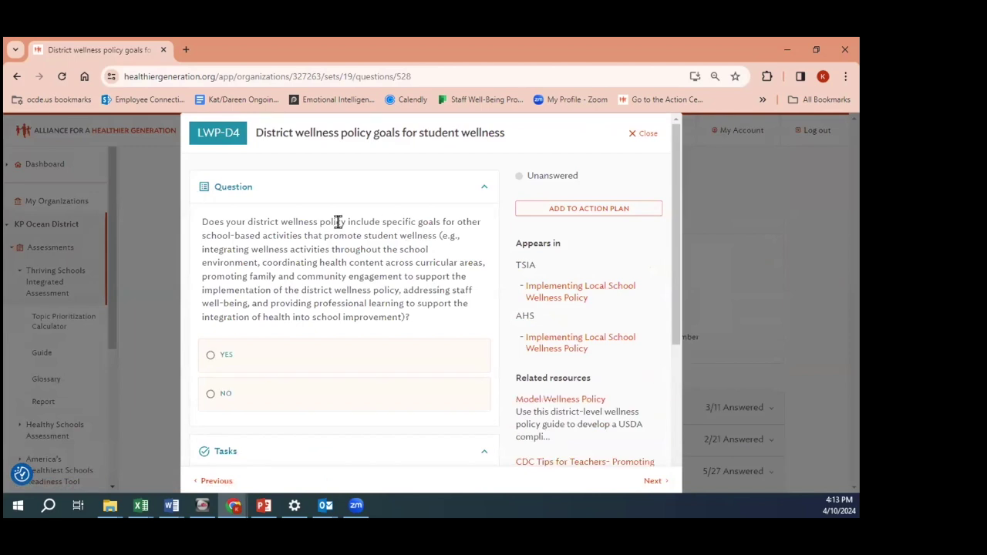
{"action": "scroll", "coordinate": [338, 223], "scroll_direction": "down", "scroll_amount": 1}
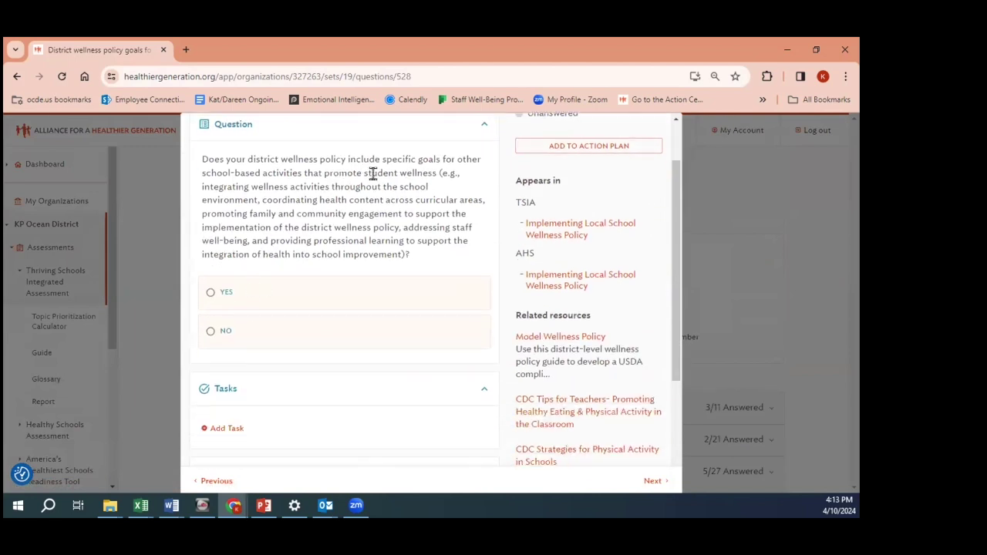
{"action": "scroll", "coordinate": [373, 173], "scroll_direction": "up", "scroll_amount": 1}
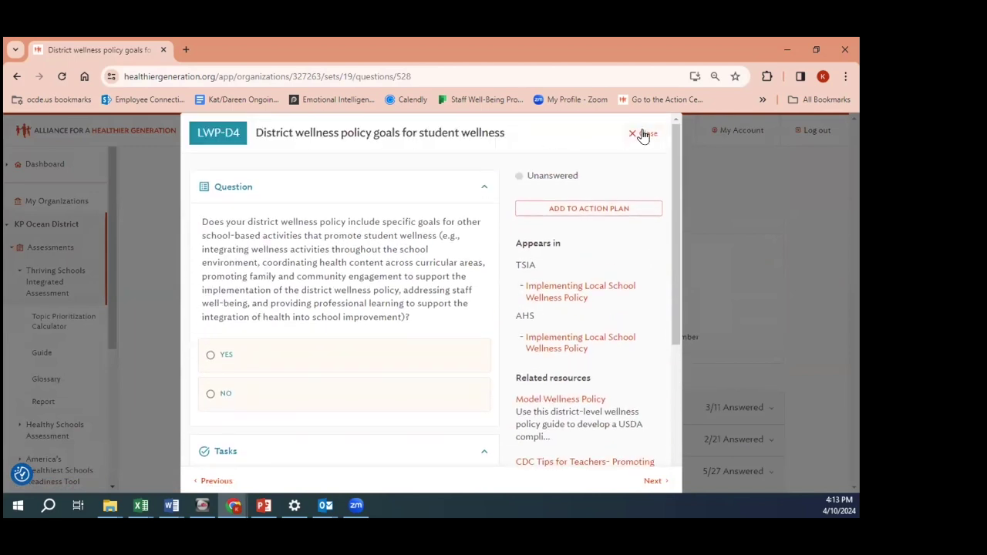
{"action": "left_click", "coordinate": [644, 136]}
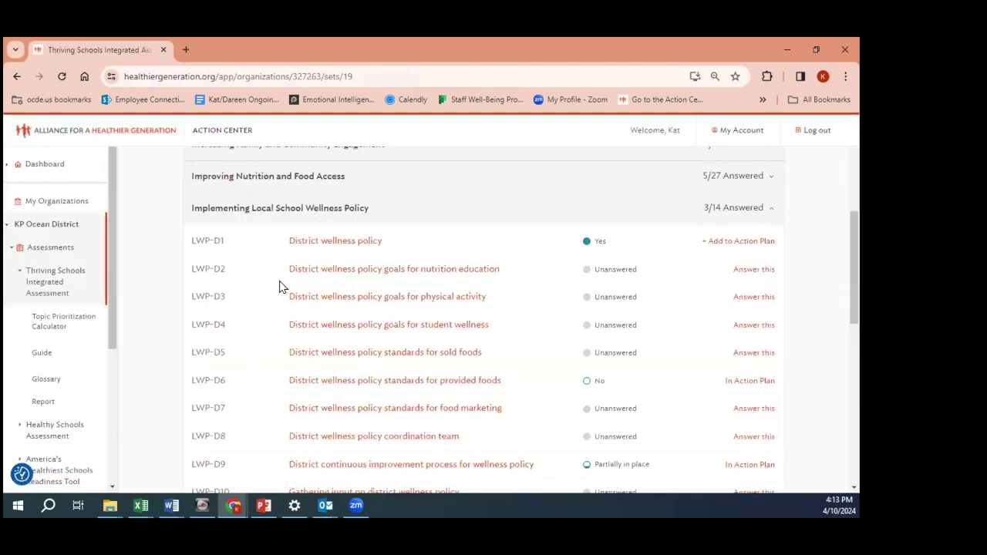
{"action": "scroll", "coordinate": [280, 286], "scroll_direction": "down", "scroll_amount": 2}
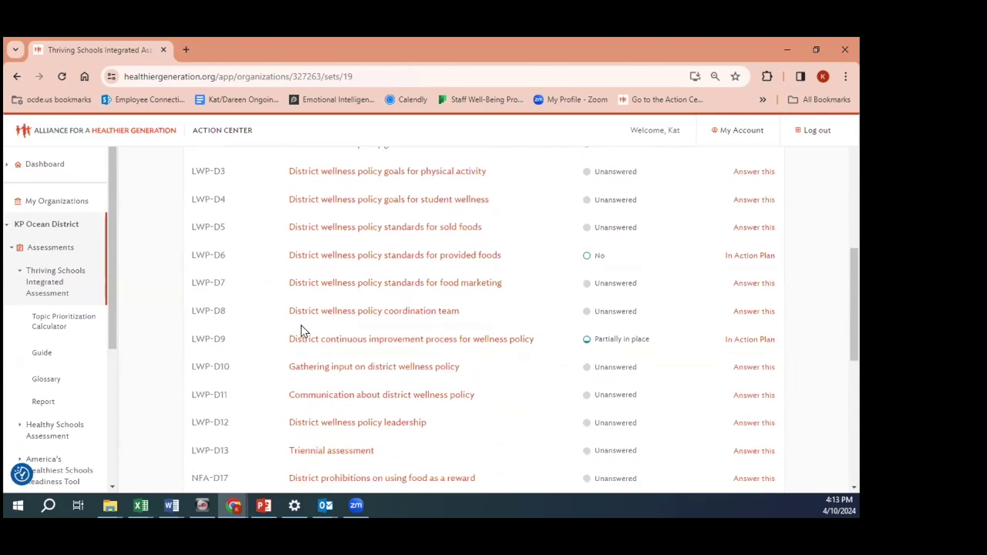
{"action": "left_click", "coordinate": [322, 424]}
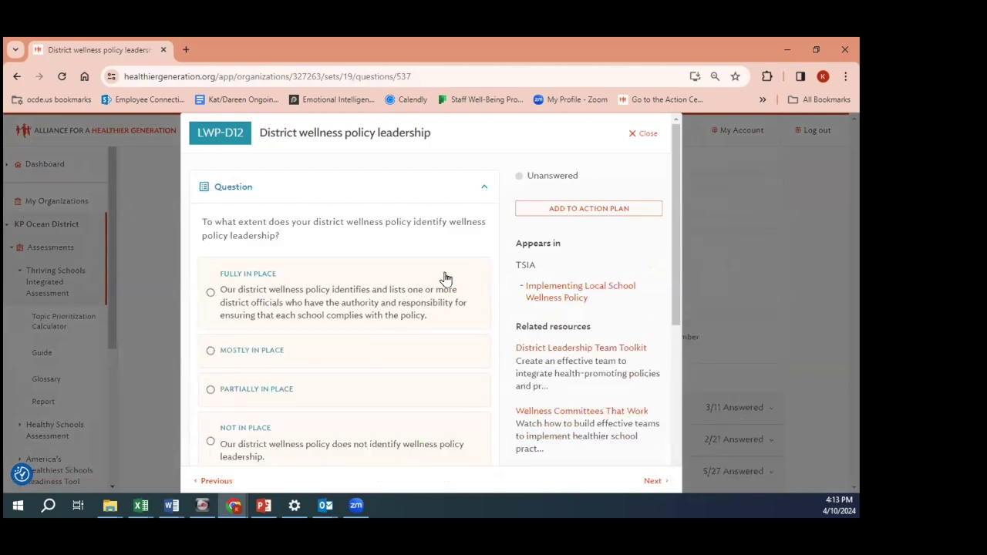
{"action": "scroll", "coordinate": [408, 278], "scroll_direction": "down", "scroll_amount": 2}
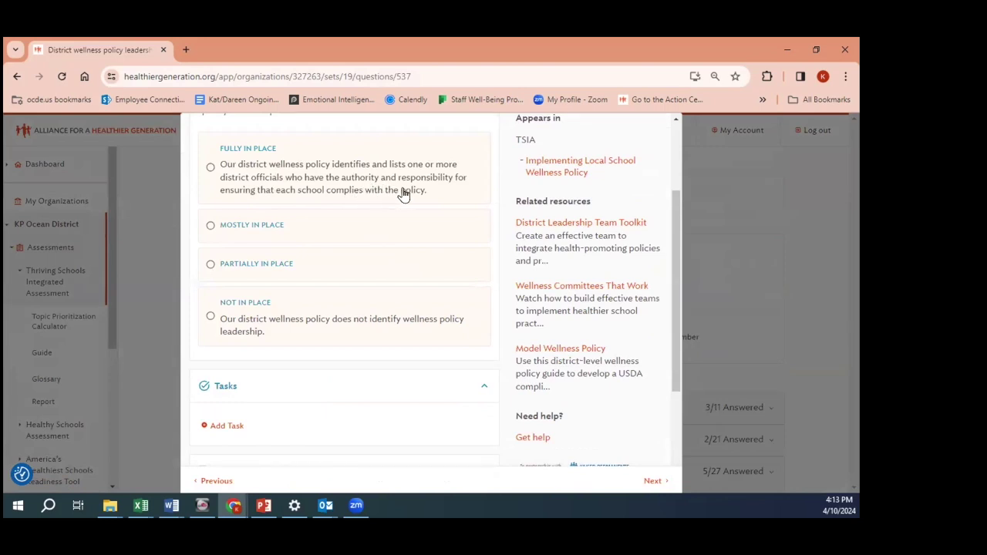
{"action": "scroll", "coordinate": [406, 190], "scroll_direction": "down", "scroll_amount": 2}
{"action": "scroll", "coordinate": [406, 190], "scroll_direction": "up", "scroll_amount": 5}
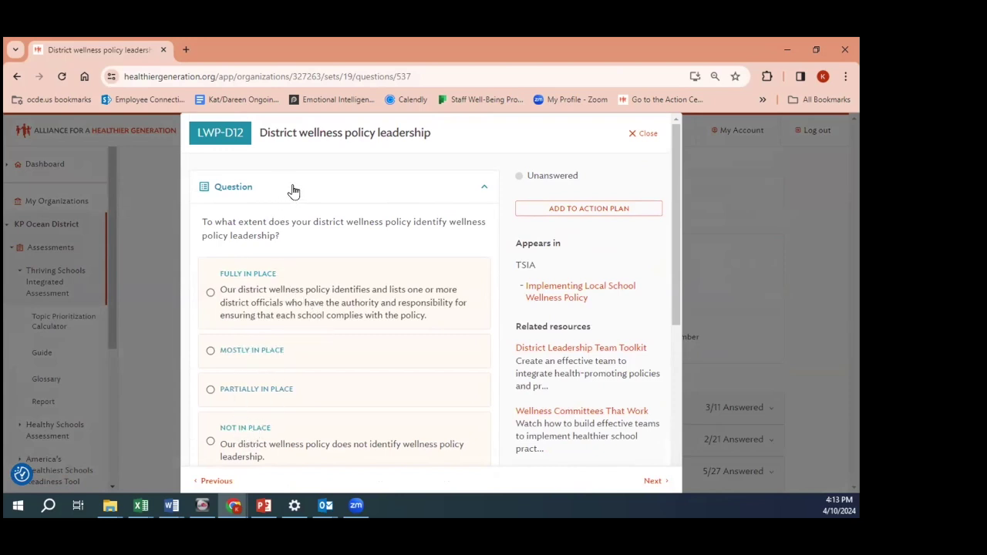
{"action": "left_click", "coordinate": [646, 135]}
{"action": "scroll", "coordinate": [401, 224], "scroll_direction": "down", "scroll_amount": 1}
{"action": "scroll", "coordinate": [393, 227], "scroll_direction": "up", "scroll_amount": 8}
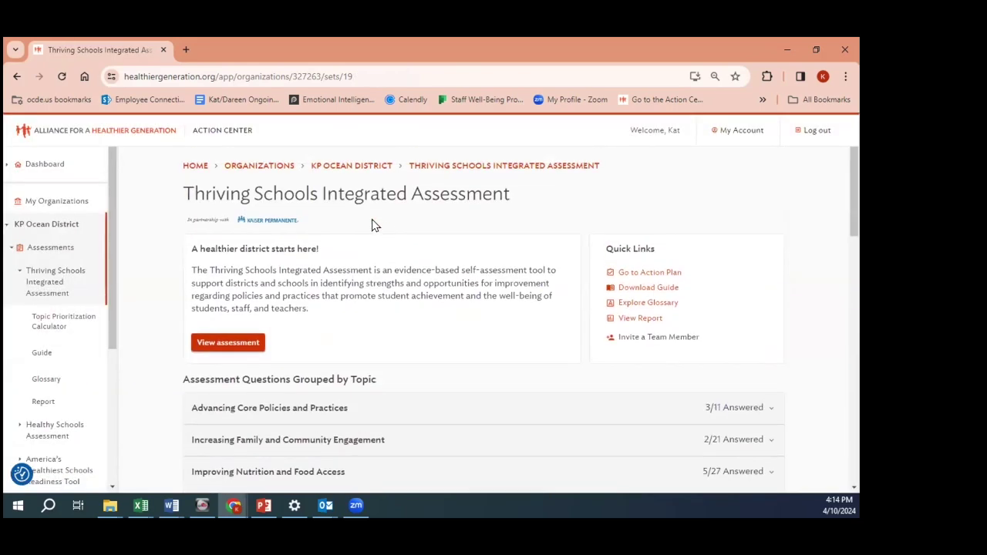
Go from the KP Ocean District overview to KP Atlantic Elementary's Thriving Schools Integrated Assessment.
{"action": "left_click", "coordinate": [51, 225]}
{"action": "scroll", "coordinate": [257, 185], "scroll_direction": "down", "scroll_amount": 1}
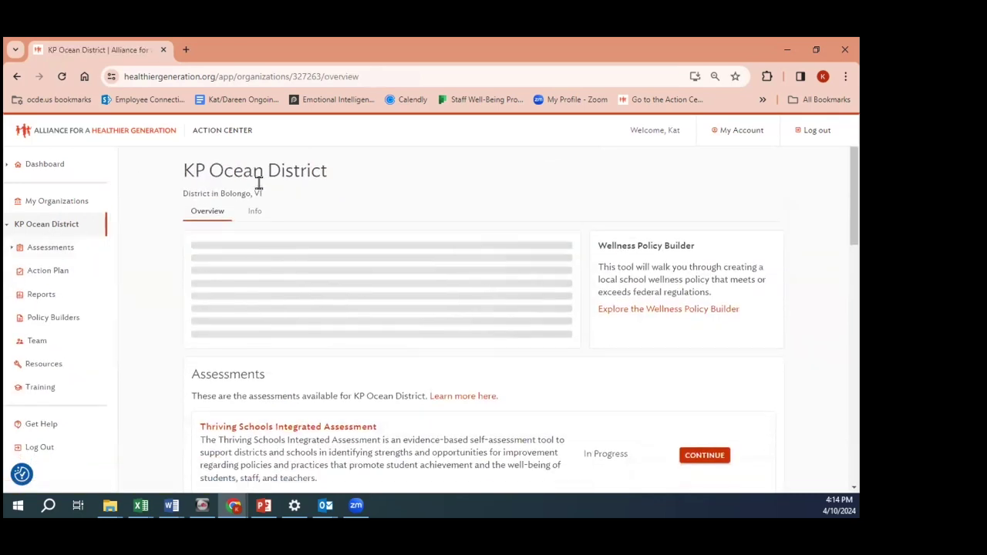
{"action": "scroll", "coordinate": [262, 193], "scroll_direction": "down", "scroll_amount": 6}
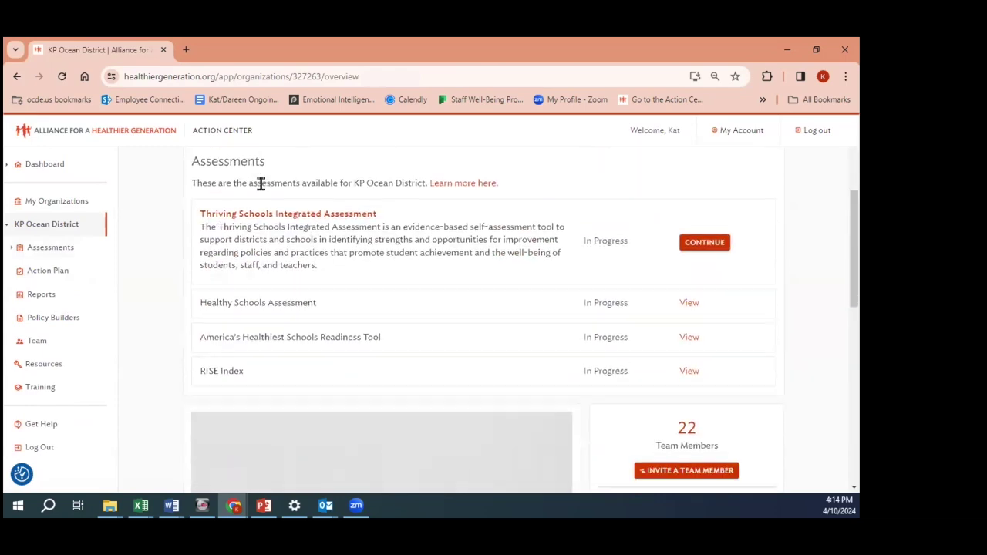
{"action": "scroll", "coordinate": [262, 195], "scroll_direction": "down", "scroll_amount": 5}
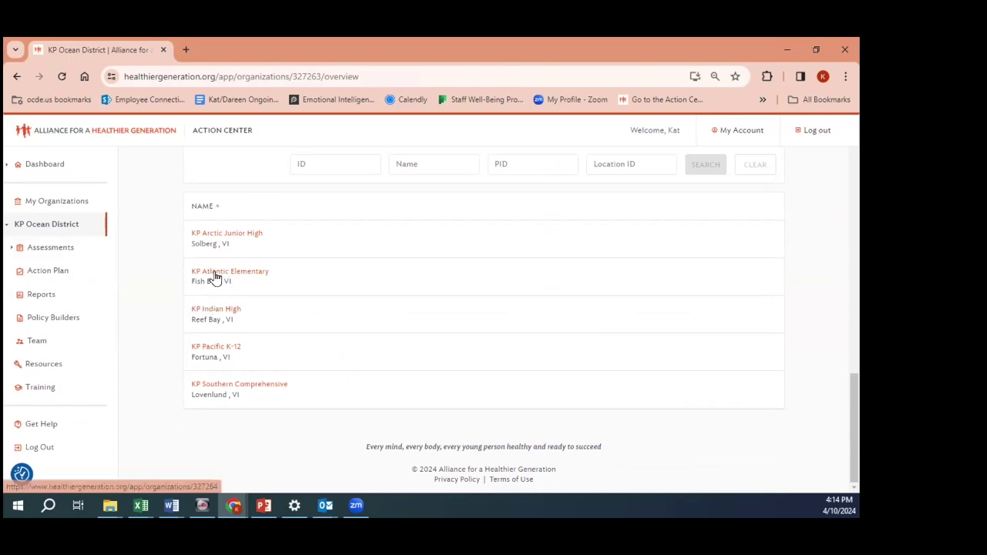
{"action": "left_click", "coordinate": [216, 272]}
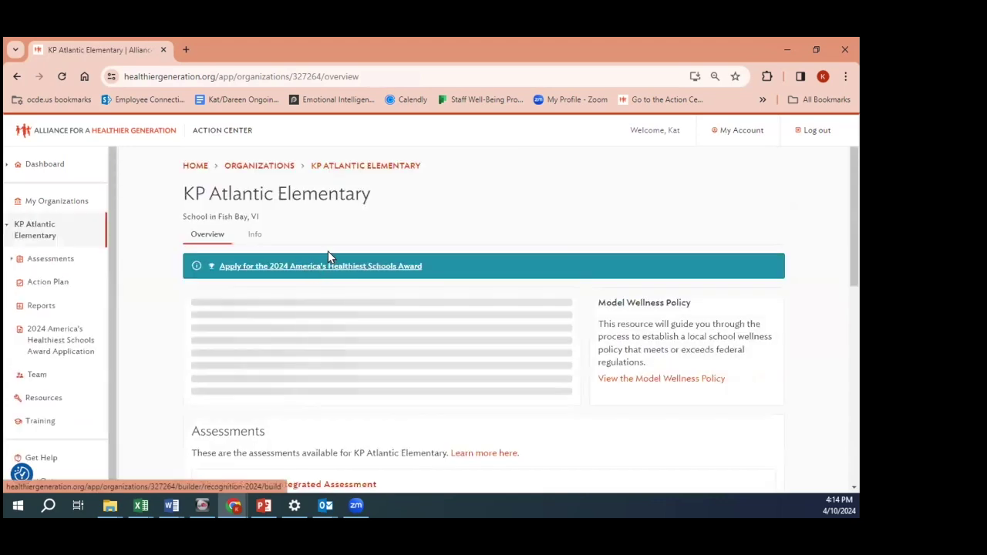
{"action": "scroll", "coordinate": [323, 271], "scroll_direction": "down", "scroll_amount": 3}
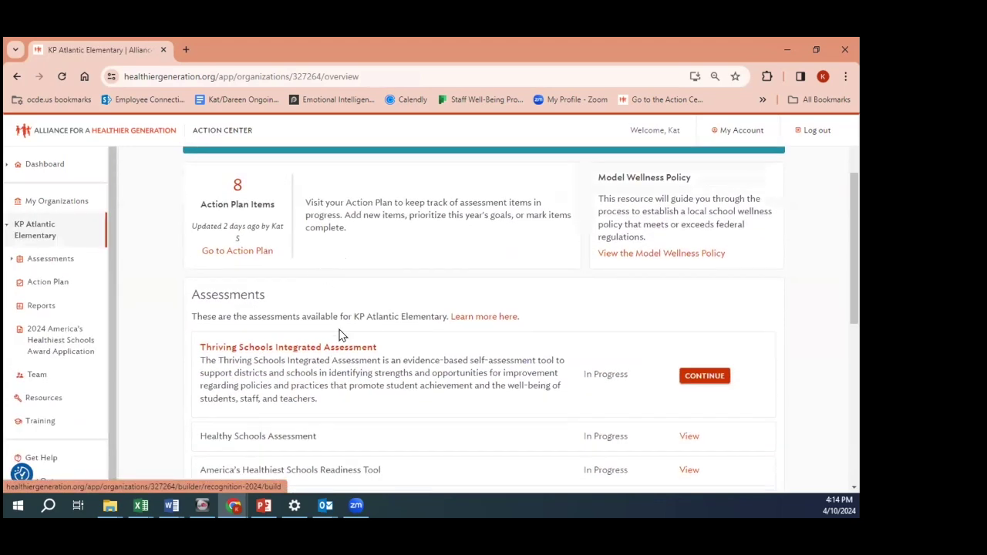
{"action": "left_click", "coordinate": [274, 349]}
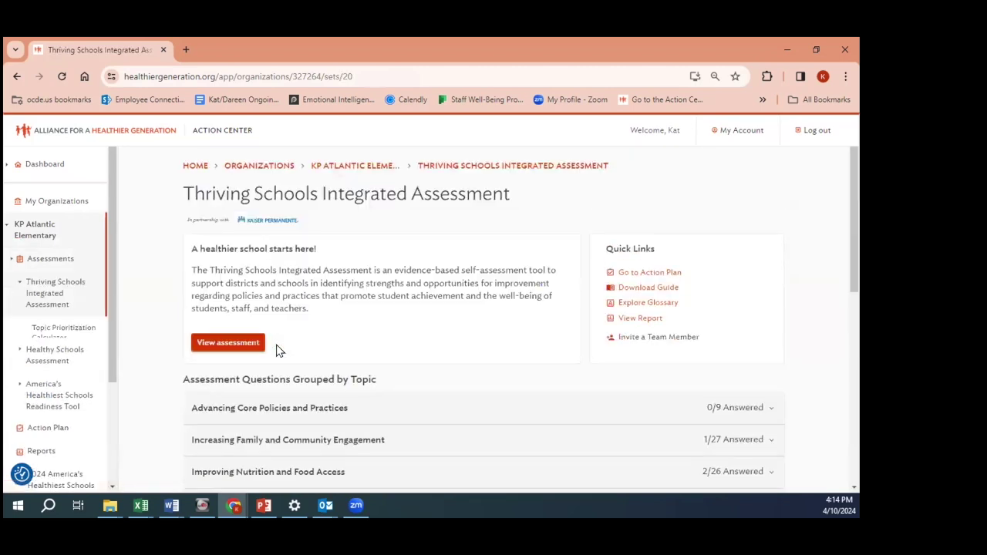
Expand Strengthening Social-Emotional Health and Learning and open question SEH-S5 on supportive disciplinary practices.
{"action": "scroll", "coordinate": [320, 282], "scroll_direction": "down", "scroll_amount": 1}
{"action": "scroll", "coordinate": [324, 280], "scroll_direction": "down", "scroll_amount": 6}
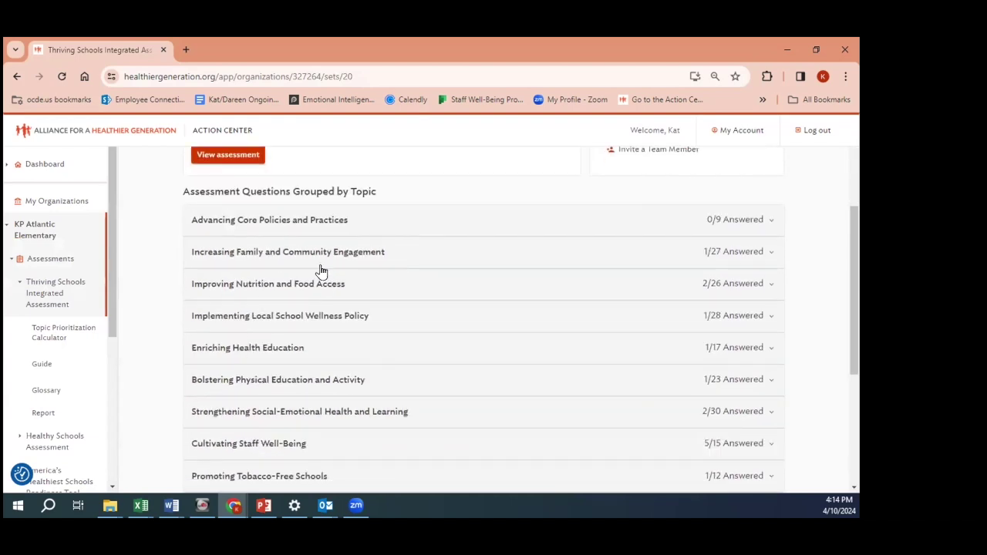
{"action": "scroll", "coordinate": [306, 278], "scroll_direction": "down", "scroll_amount": 2}
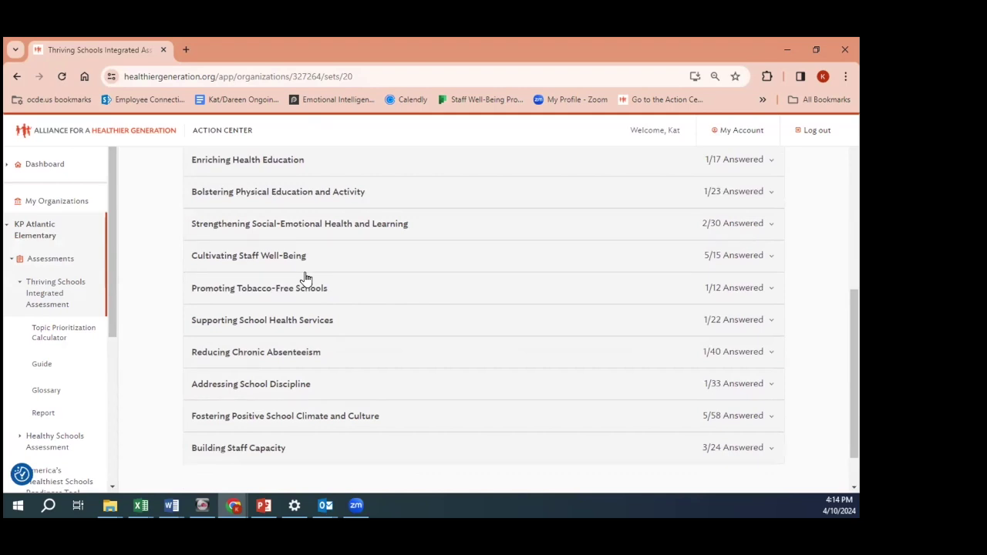
{"action": "scroll", "coordinate": [303, 278], "scroll_direction": "down", "scroll_amount": 1}
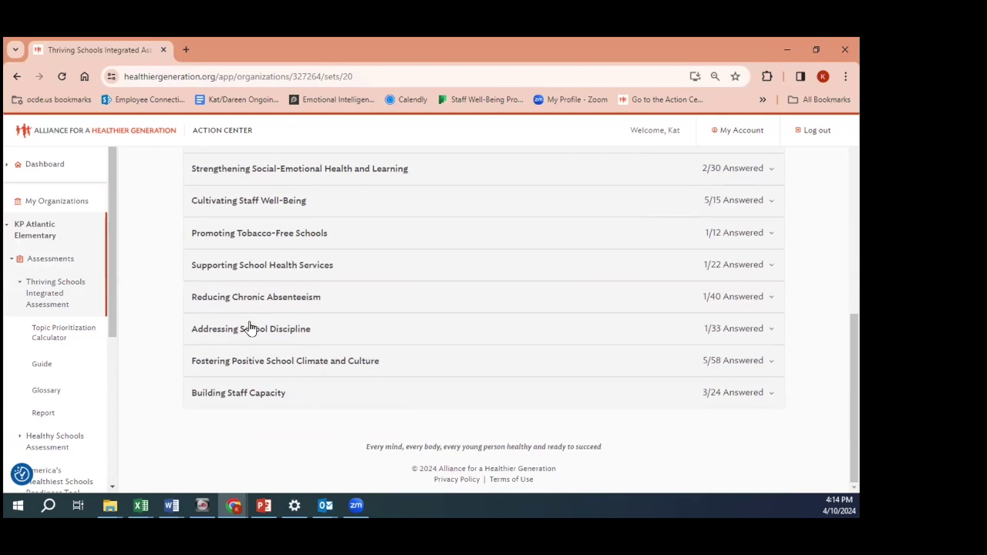
{"action": "left_click", "coordinate": [265, 168]}
{"action": "scroll", "coordinate": [310, 213], "scroll_direction": "down", "scroll_amount": 1}
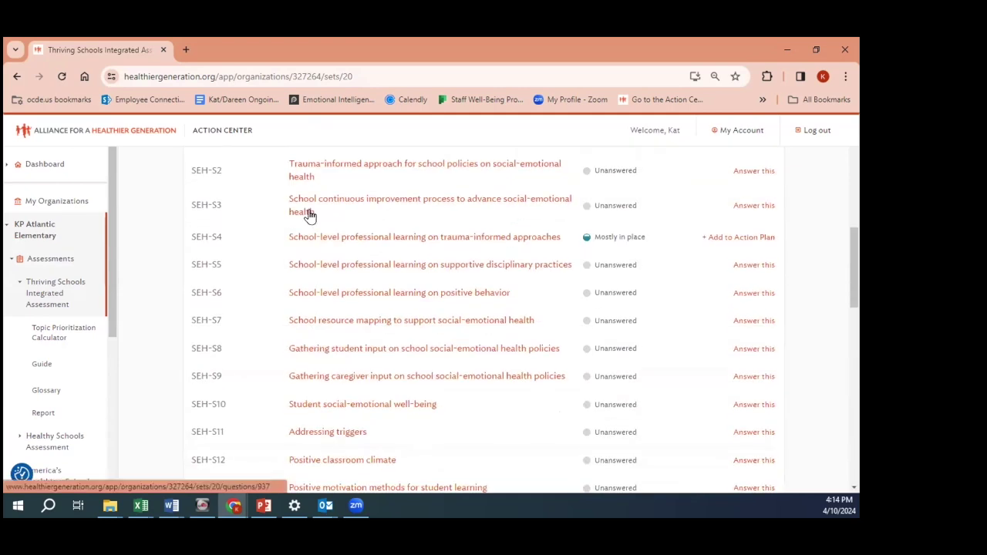
{"action": "left_click", "coordinate": [306, 270]}
Answer SEH-S5 as Mostly in place and add it to the Action Plan.
{"action": "scroll", "coordinate": [314, 252], "scroll_direction": "down", "scroll_amount": 1}
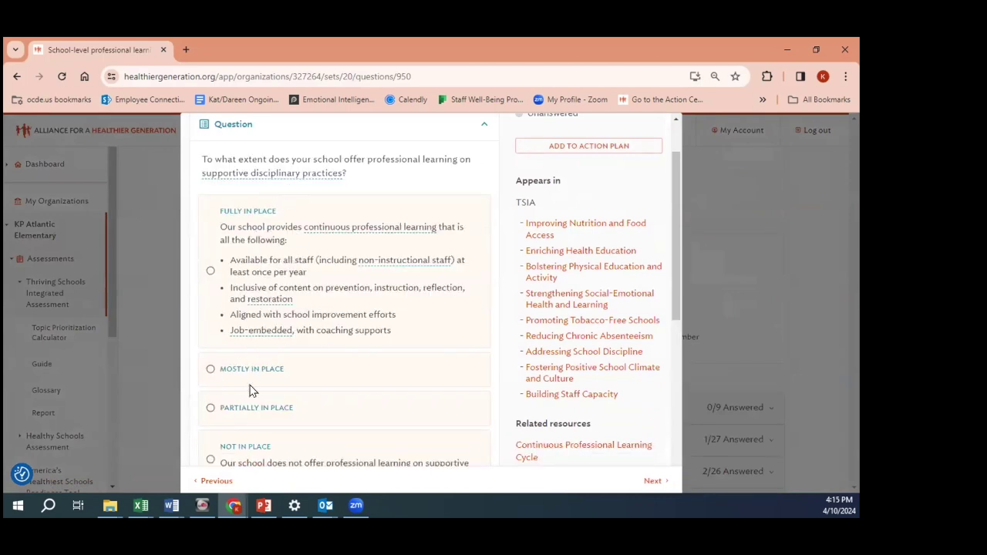
{"action": "scroll", "coordinate": [301, 259], "scroll_direction": "up", "scroll_amount": 1}
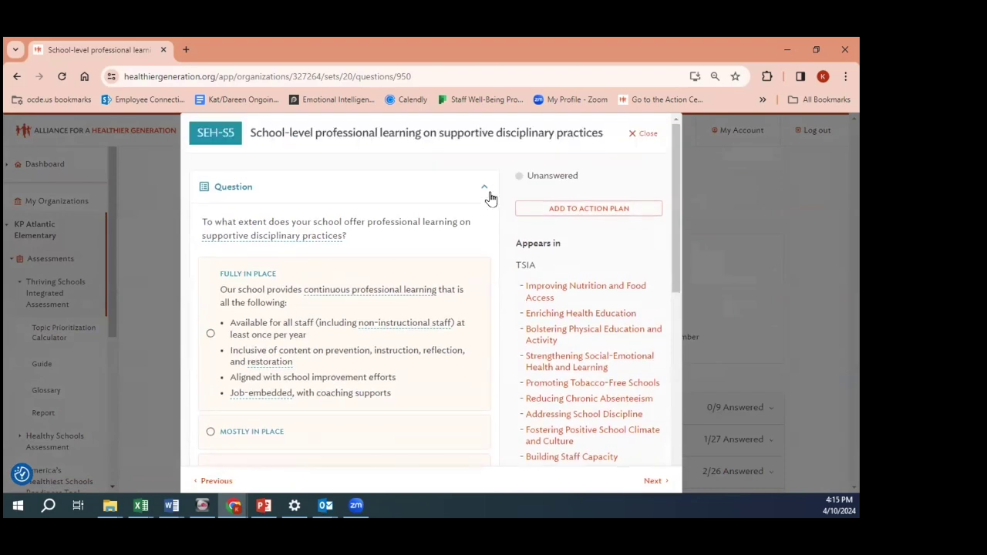
{"action": "left_click", "coordinate": [210, 433]}
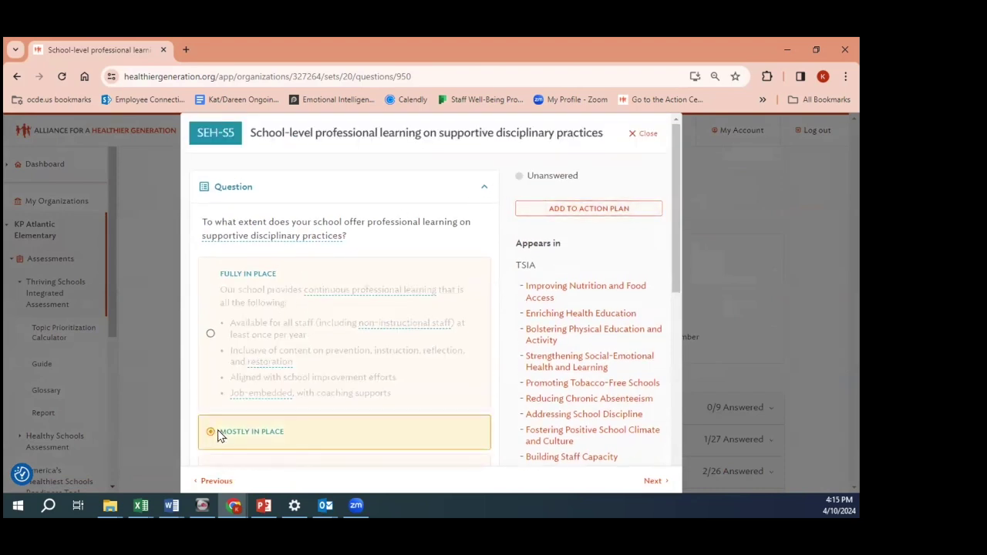
{"action": "left_click", "coordinate": [560, 223]}
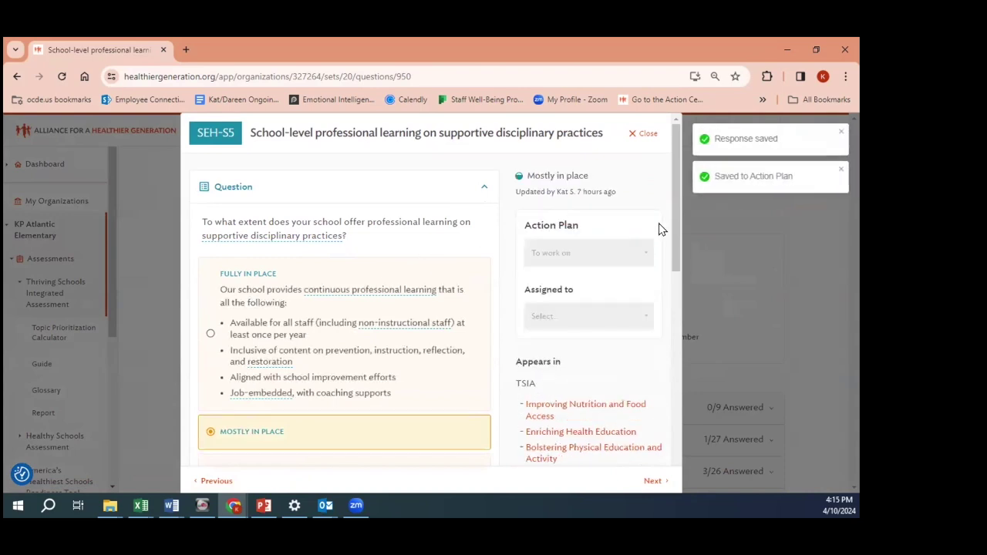
Add and save a task 'dgdsg' for the SEH-S5 action item.
{"action": "left_click_drag", "start_coordinate": [675, 225], "coordinate": [677, 342]}
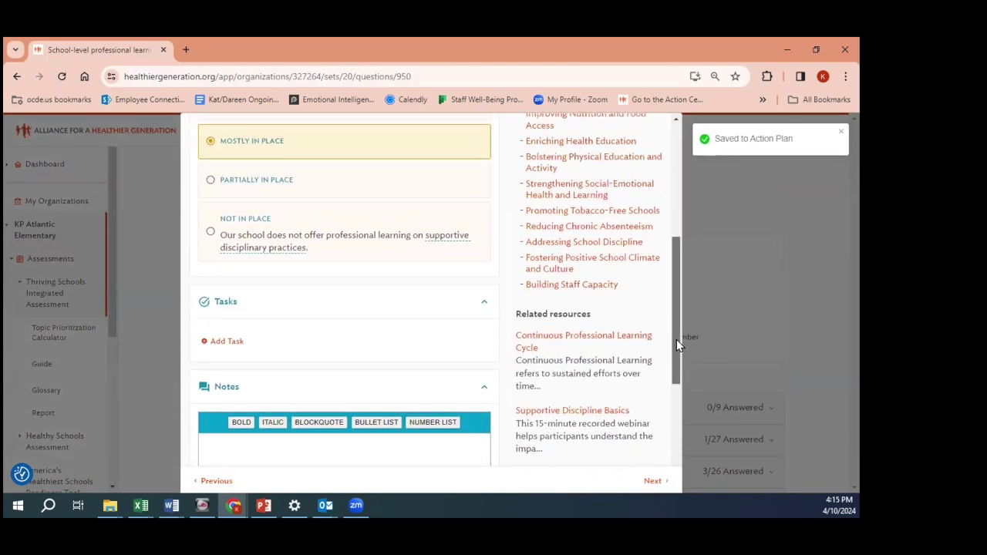
{"action": "left_click", "coordinate": [255, 309]}
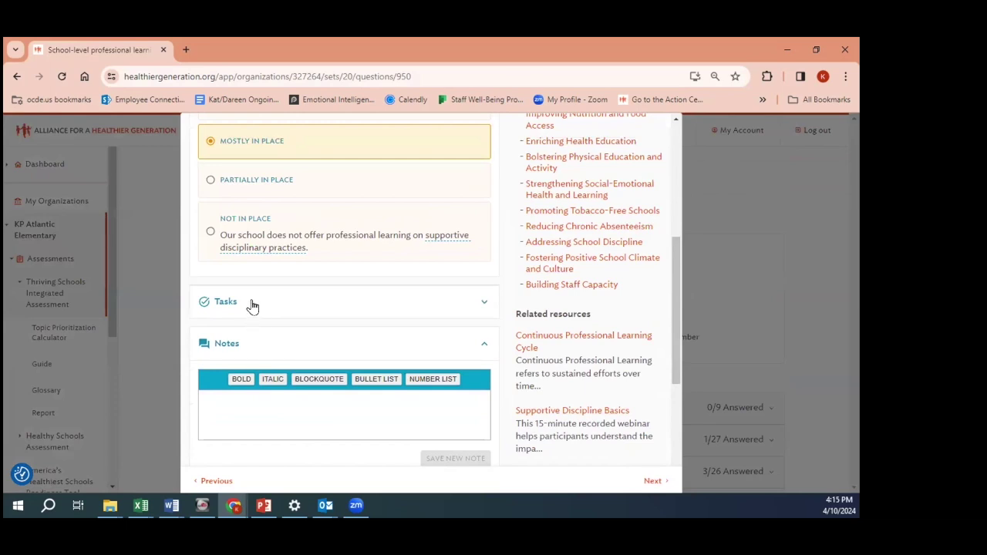
{"action": "left_click", "coordinate": [252, 305]}
{"action": "left_click", "coordinate": [235, 338]}
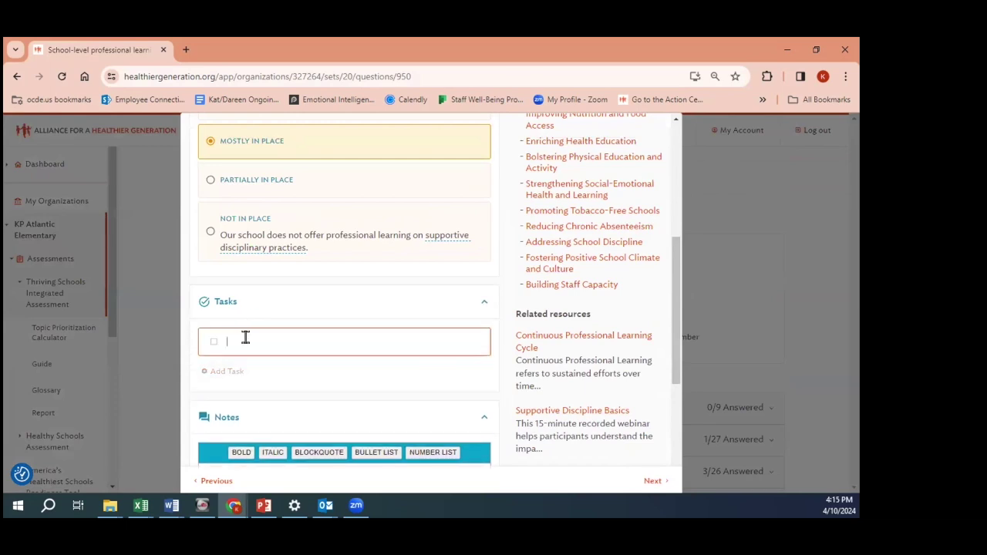
{"action": "type", "text": "dgdsg"}
{"action": "left_click", "coordinate": [241, 415]}
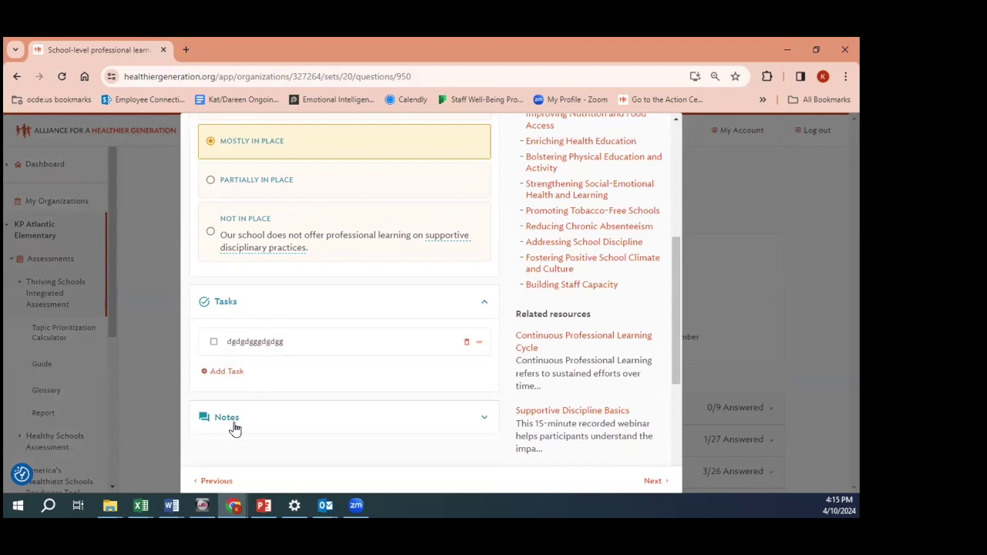
Expand the notes section, then close the SEH-S5 question.
{"action": "scroll", "coordinate": [252, 425], "scroll_direction": "down", "scroll_amount": 2}
{"action": "left_click", "coordinate": [284, 298]}
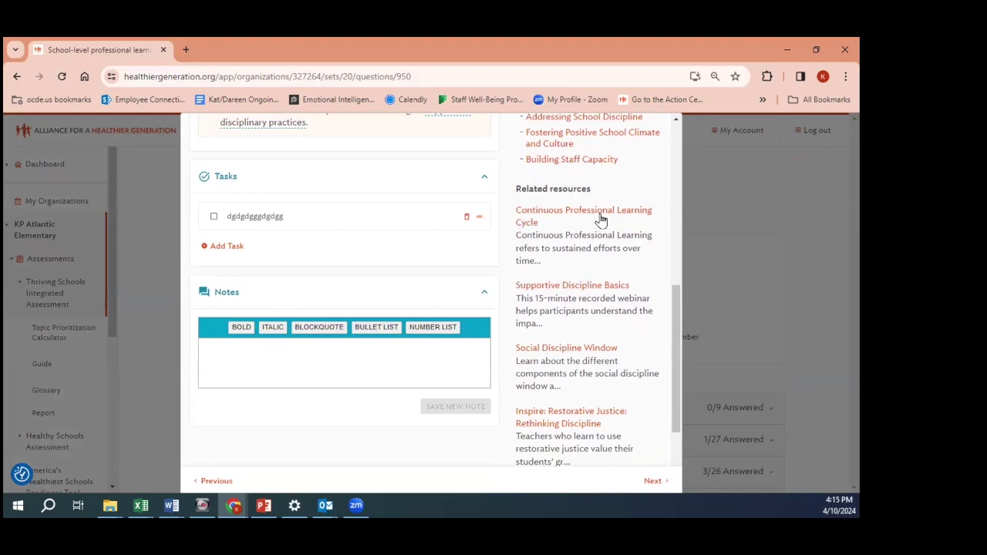
{"action": "left_click_drag", "start_coordinate": [671, 297], "coordinate": [656, 111]}
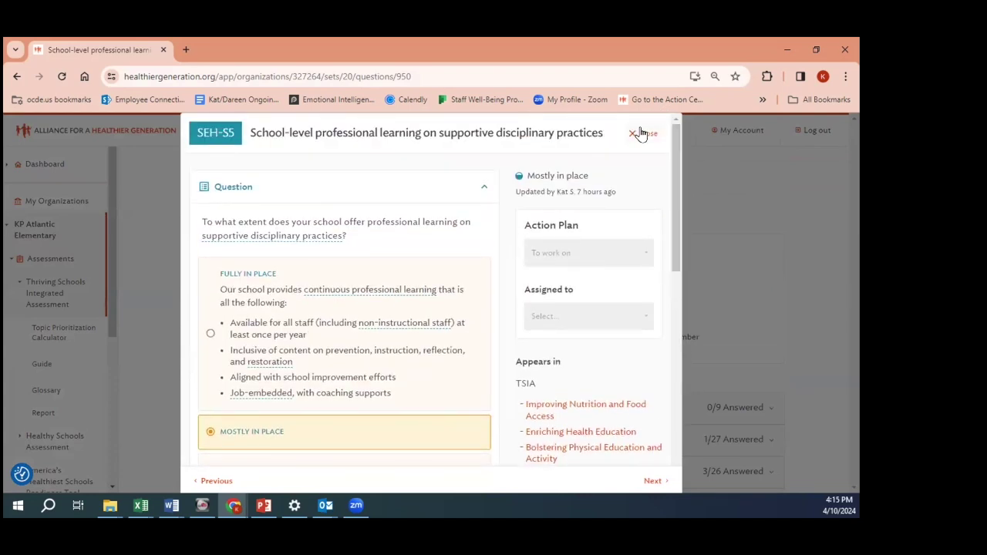
{"action": "left_click", "coordinate": [640, 134]}
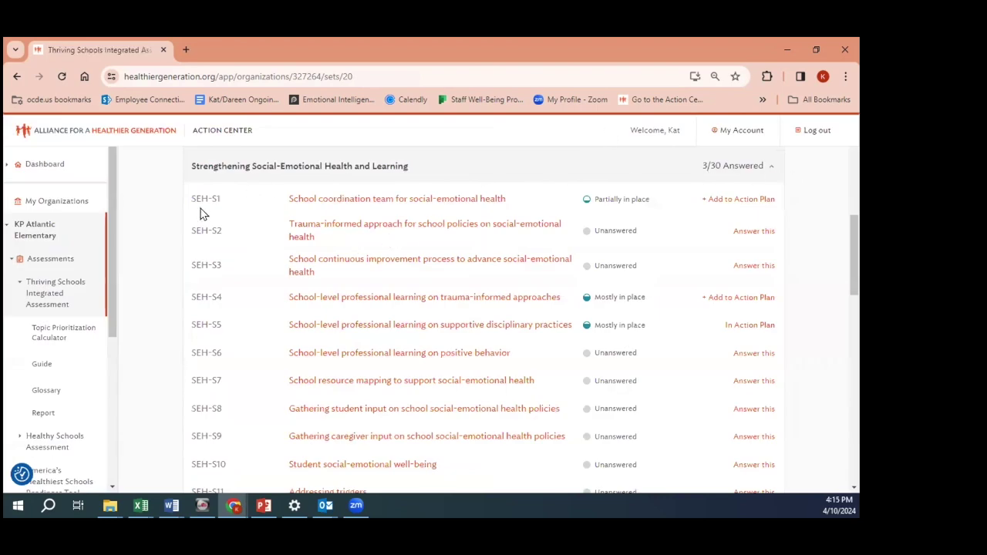
Search My Organizations by name for 'kp' and open KP Ocean District.
{"action": "left_click_drag", "start_coordinate": [109, 252], "coordinate": [119, 216]}
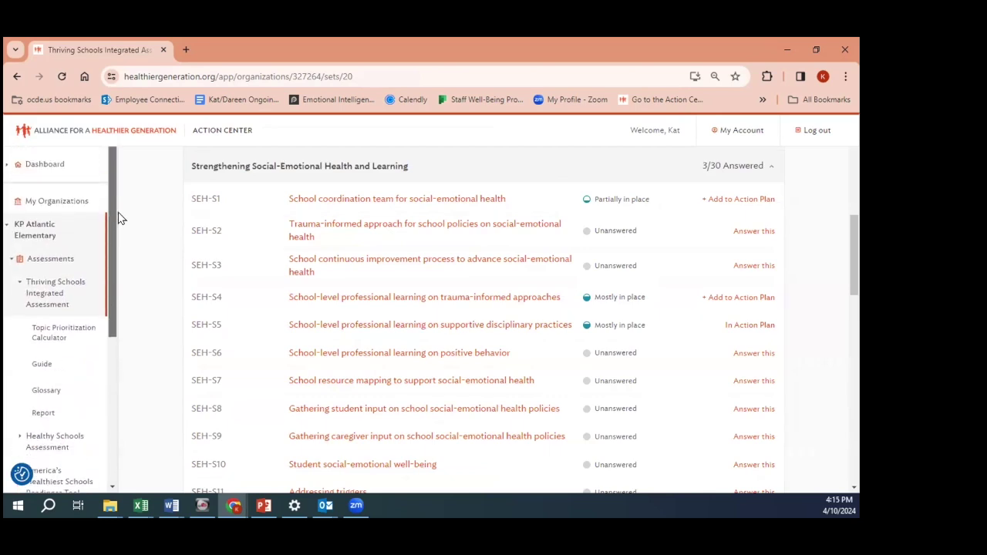
{"action": "left_click", "coordinate": [44, 207]}
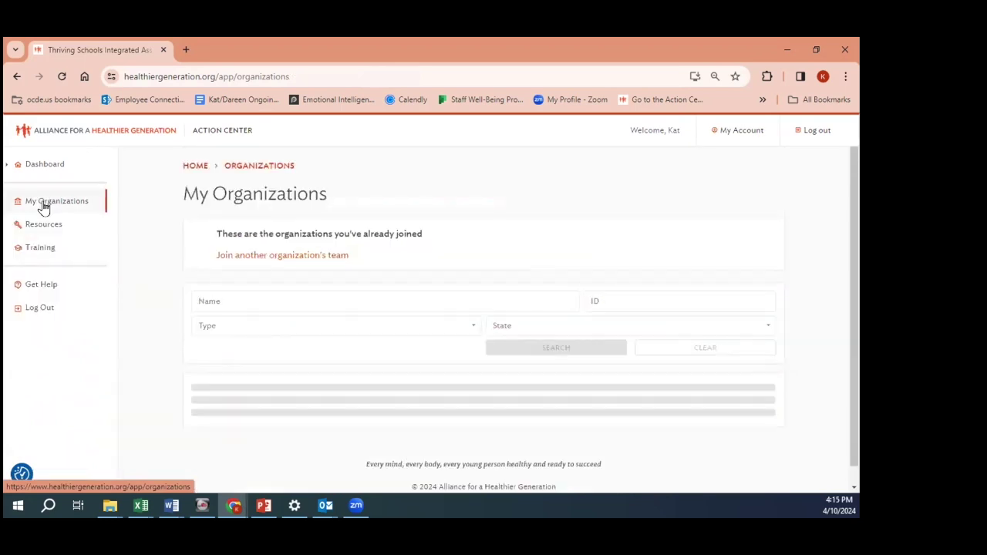
{"action": "left_click", "coordinate": [231, 300]}
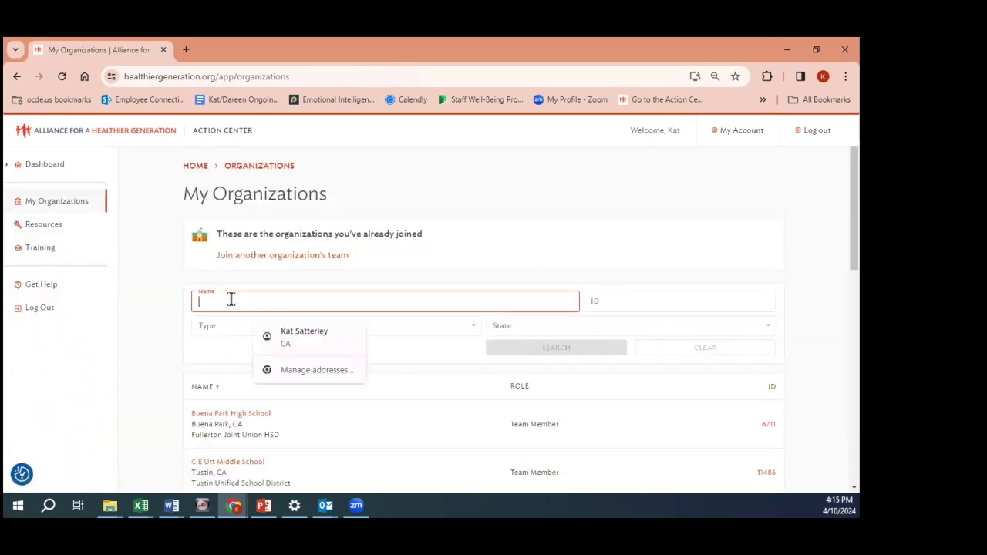
{"action": "type", "text": "kp"}
{"action": "key", "text": "Return"}
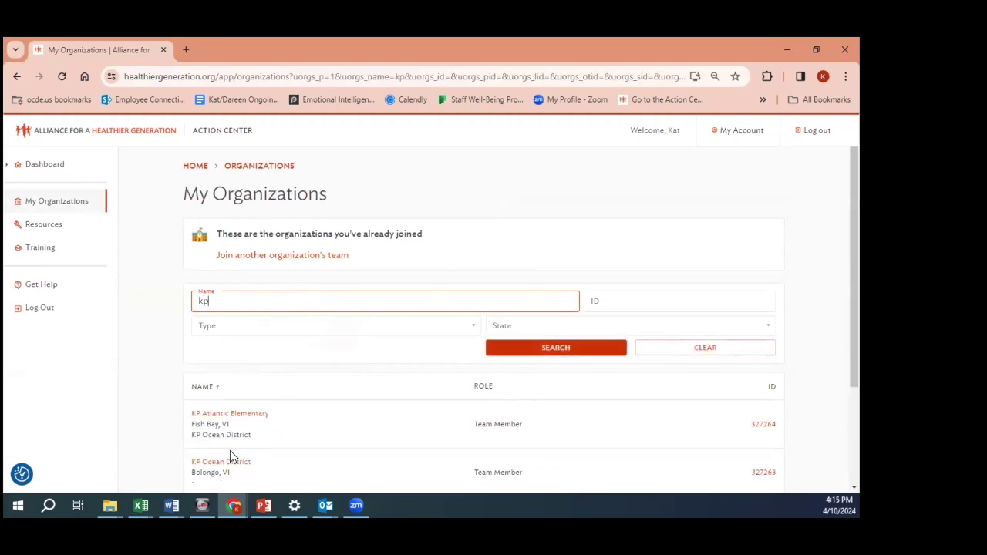
{"action": "left_click", "coordinate": [228, 461]}
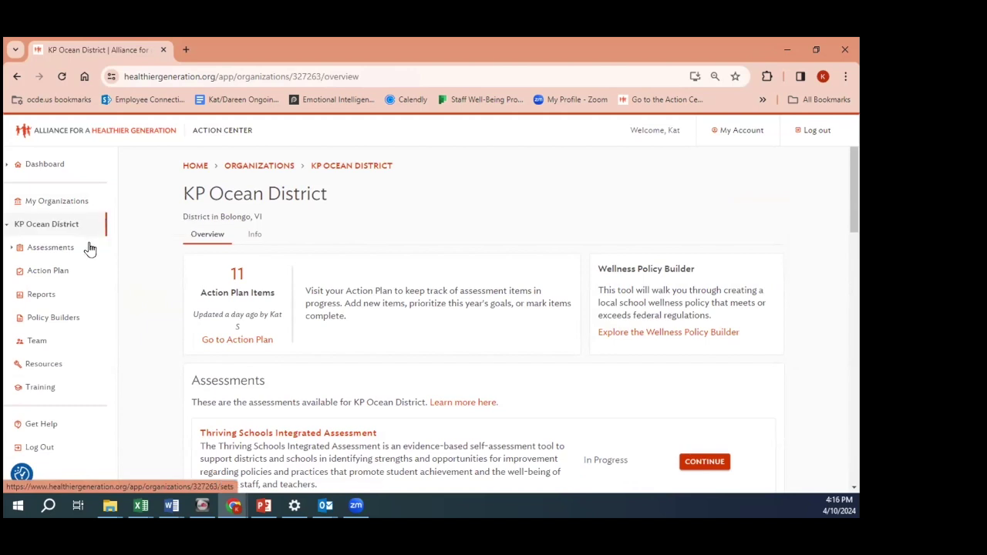
Open KP Ocean District's Wellness Policy Builder and view the How to Build your Wellness Policy introduction.
{"action": "left_click", "coordinate": [47, 320]}
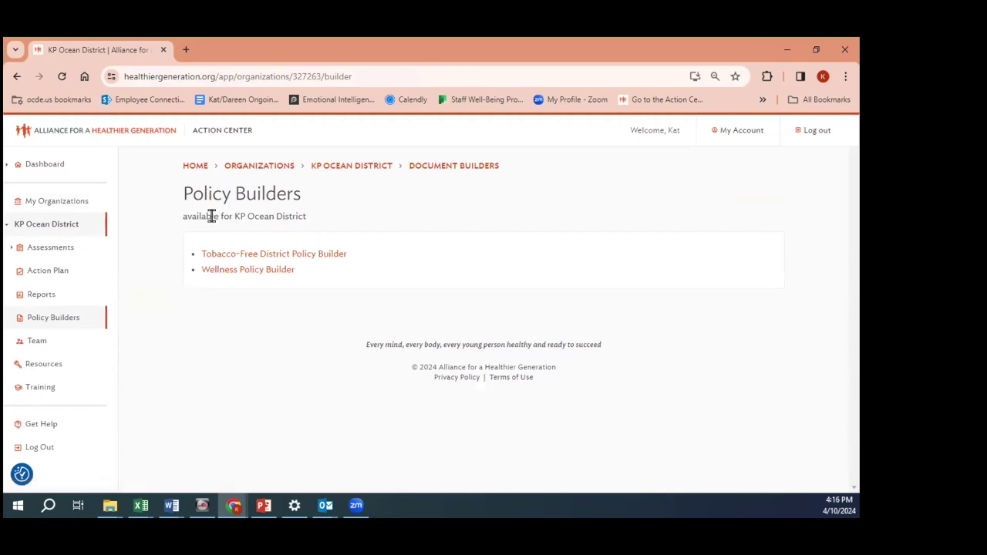
{"action": "left_click", "coordinate": [233, 275]}
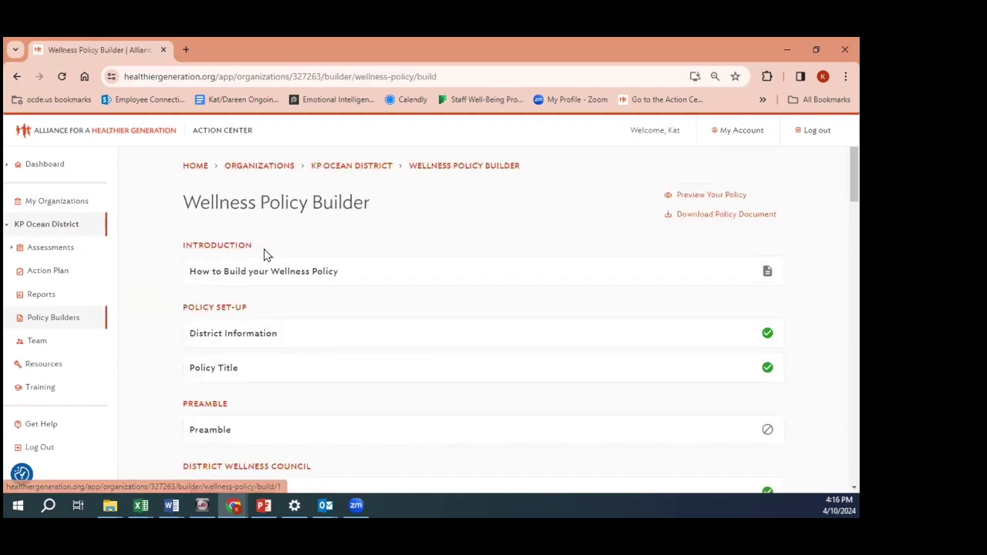
{"action": "scroll", "coordinate": [262, 254], "scroll_direction": "down", "scroll_amount": 1}
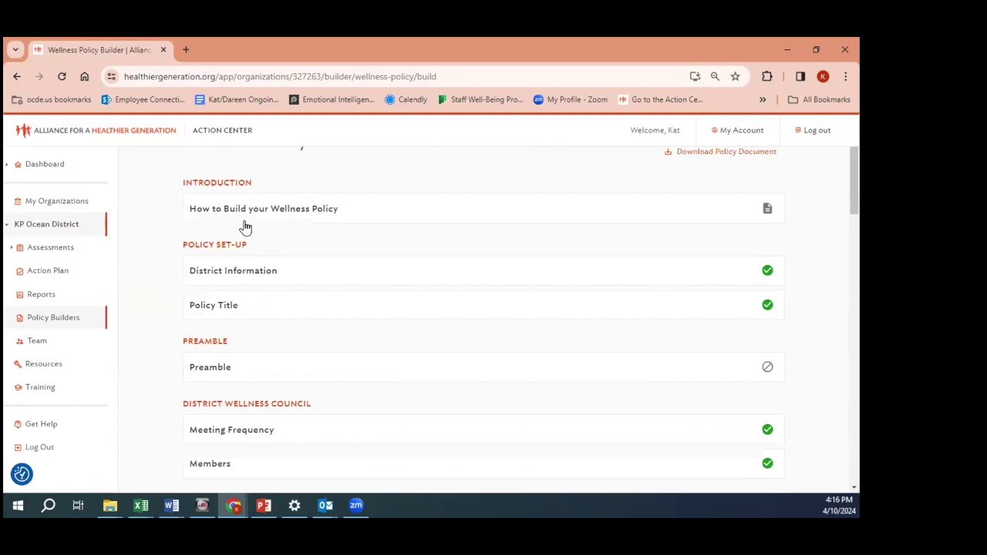
{"action": "left_click", "coordinate": [290, 202]}
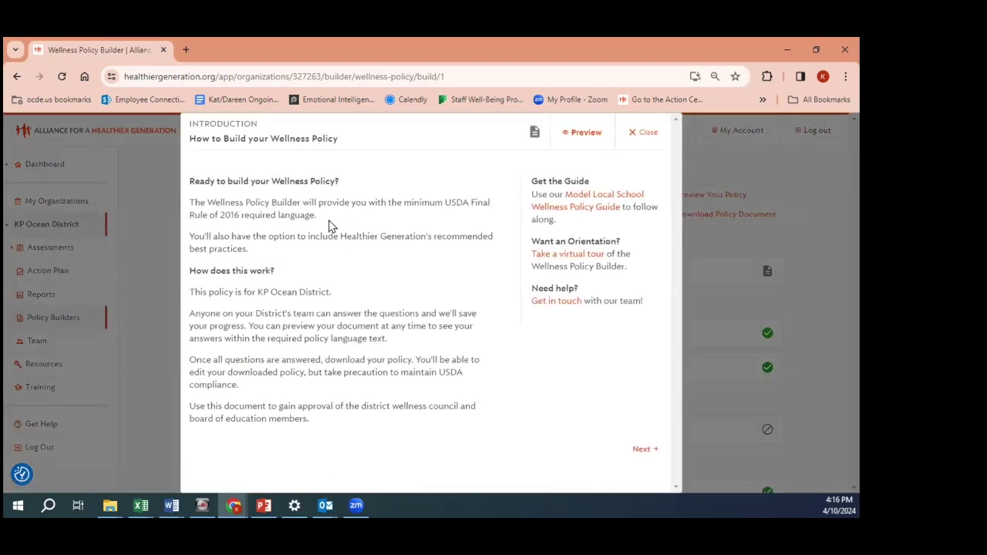
{"action": "left_click", "coordinate": [631, 132]}
Open and close the District Information and Meeting Frequency sections to review their answers.
{"action": "scroll", "coordinate": [317, 290], "scroll_direction": "down", "scroll_amount": 1}
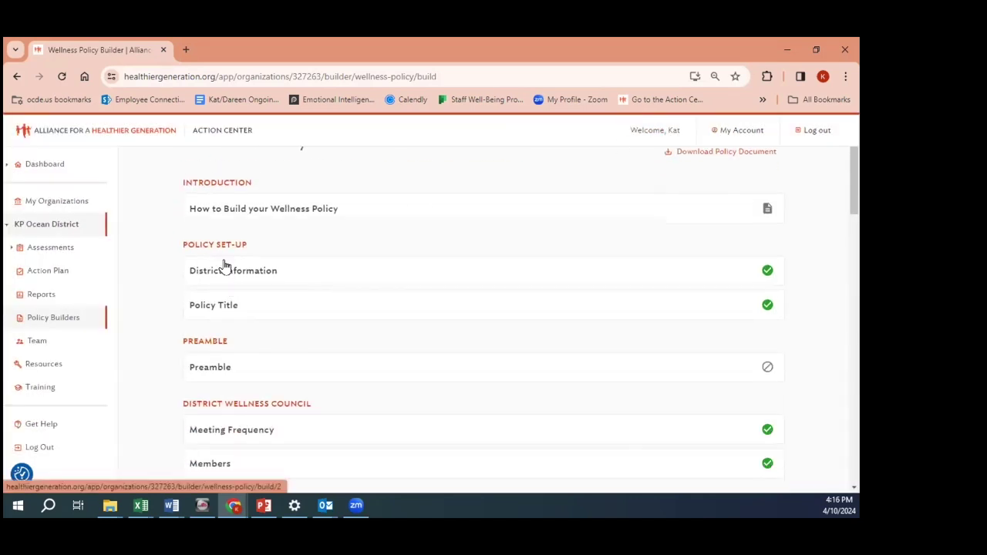
{"action": "left_click", "coordinate": [226, 265]}
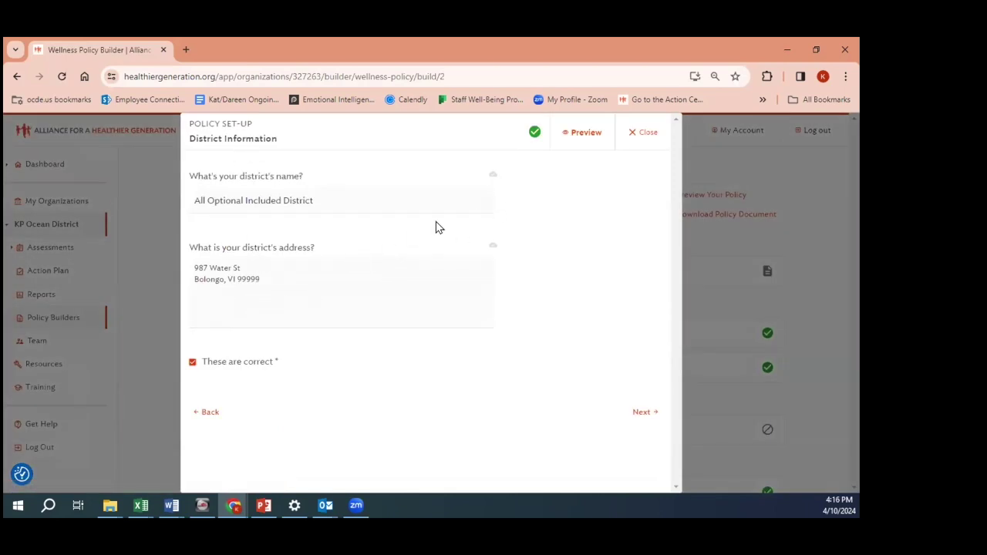
{"action": "left_click", "coordinate": [633, 132]}
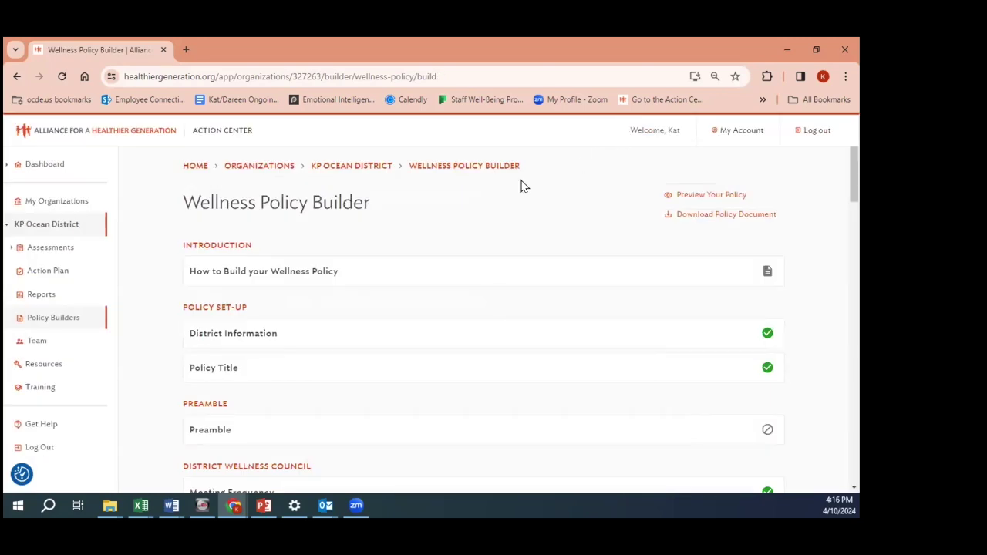
{"action": "scroll", "coordinate": [453, 228], "scroll_direction": "down", "scroll_amount": 1}
{"action": "scroll", "coordinate": [385, 270], "scroll_direction": "down", "scroll_amount": 1}
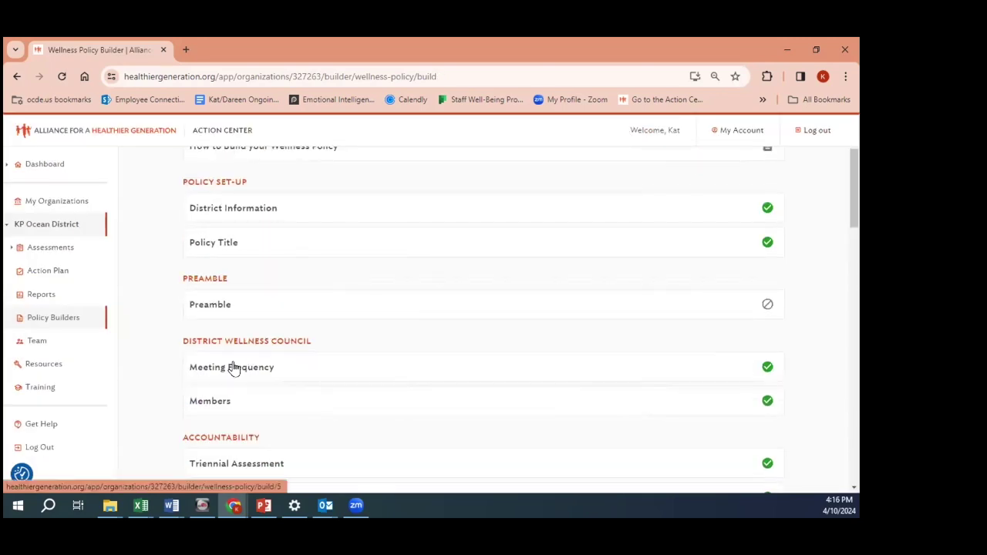
{"action": "scroll", "coordinate": [255, 324], "scroll_direction": "down", "scroll_amount": 2}
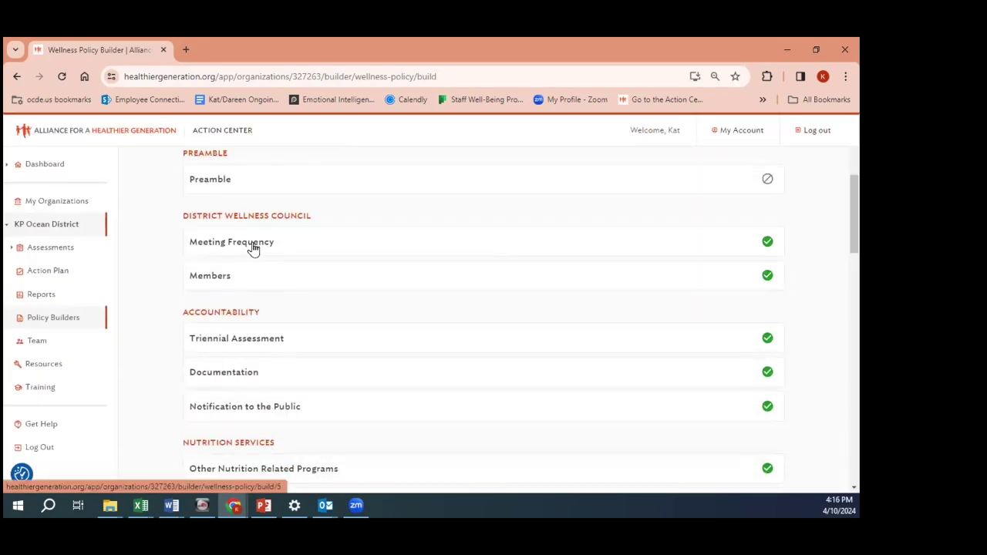
{"action": "left_click", "coordinate": [253, 248]}
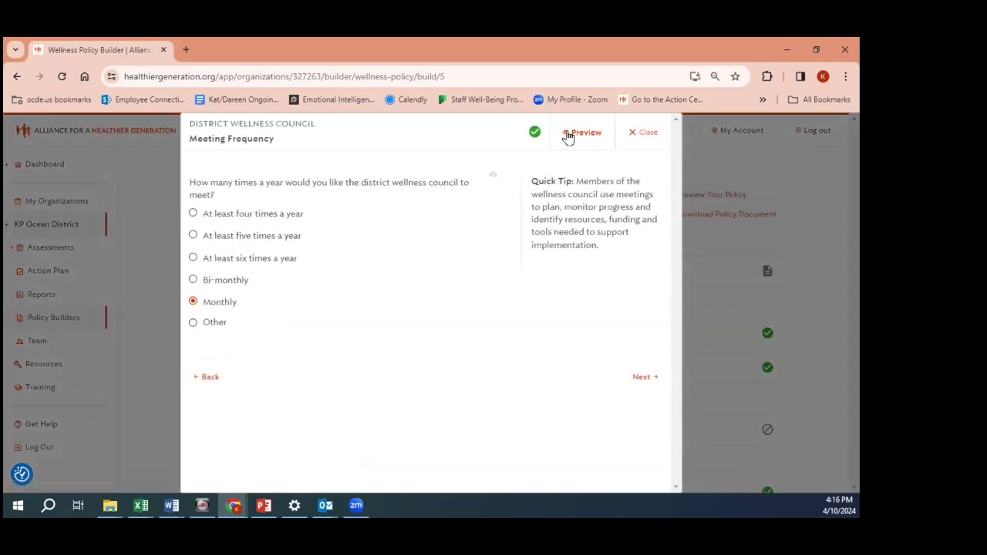
{"action": "left_click", "coordinate": [631, 131]}
Scroll the builder section list down to Wrap-Up Next Steps, checking every section is complete.
{"action": "scroll", "coordinate": [272, 231], "scroll_direction": "down", "scroll_amount": 3}
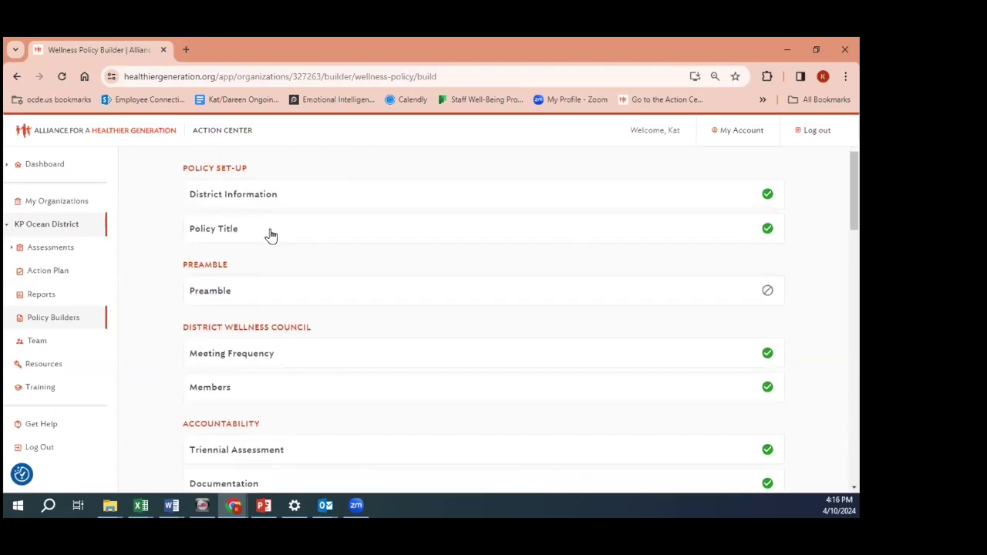
{"action": "scroll", "coordinate": [272, 235], "scroll_direction": "down", "scroll_amount": 1}
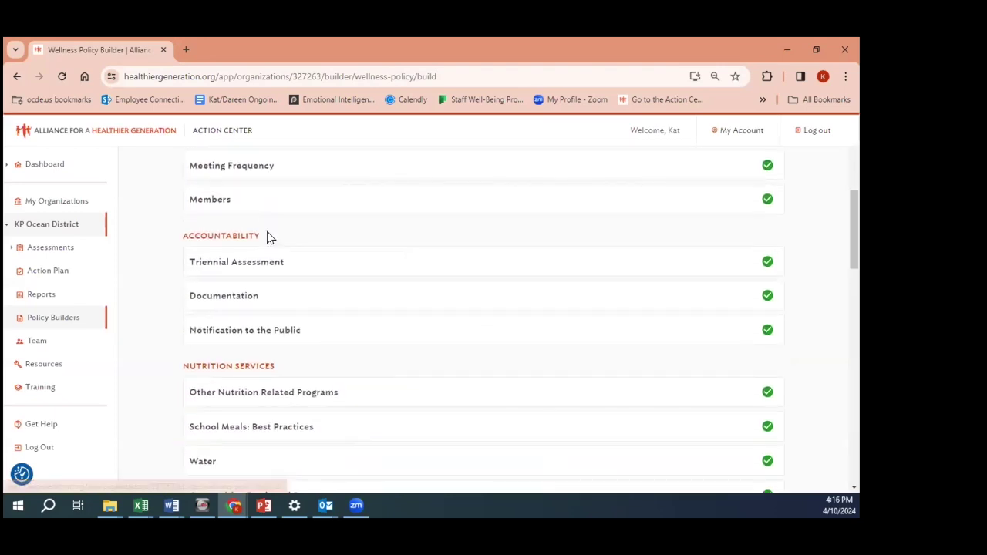
{"action": "scroll", "coordinate": [270, 237], "scroll_direction": "down", "scroll_amount": 1}
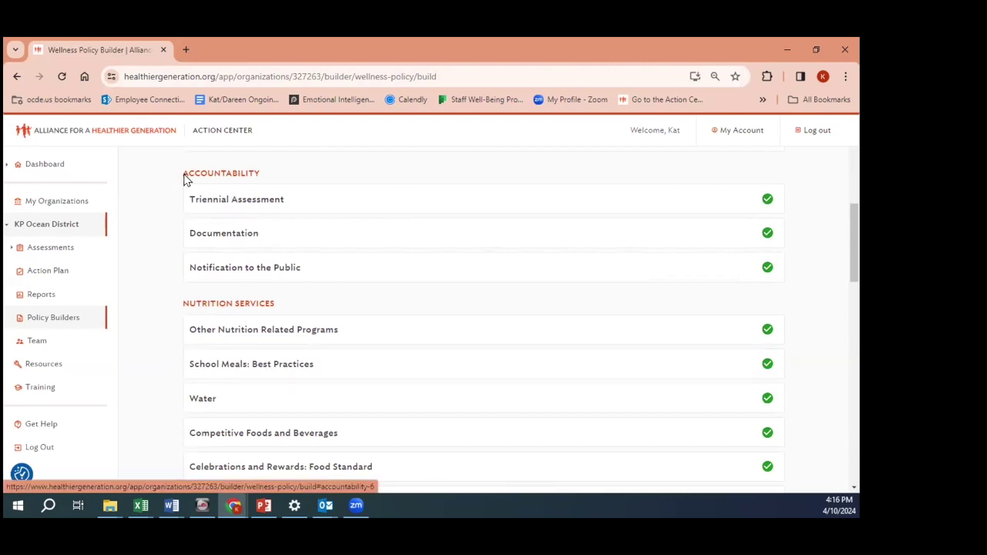
{"action": "scroll", "coordinate": [232, 238], "scroll_direction": "down", "scroll_amount": 1}
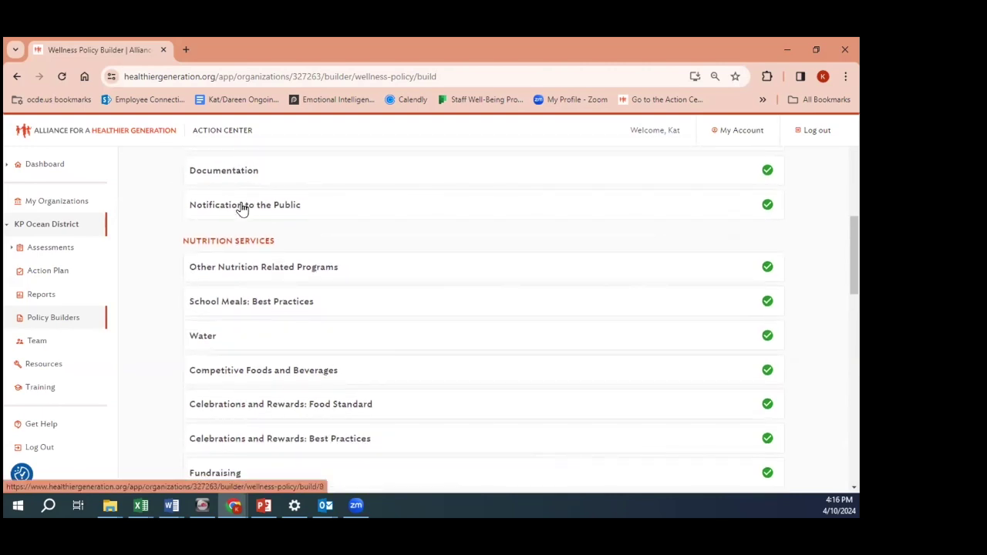
{"action": "scroll", "coordinate": [232, 224], "scroll_direction": "down", "scroll_amount": 1}
{"action": "scroll", "coordinate": [231, 193], "scroll_direction": "down", "scroll_amount": 3}
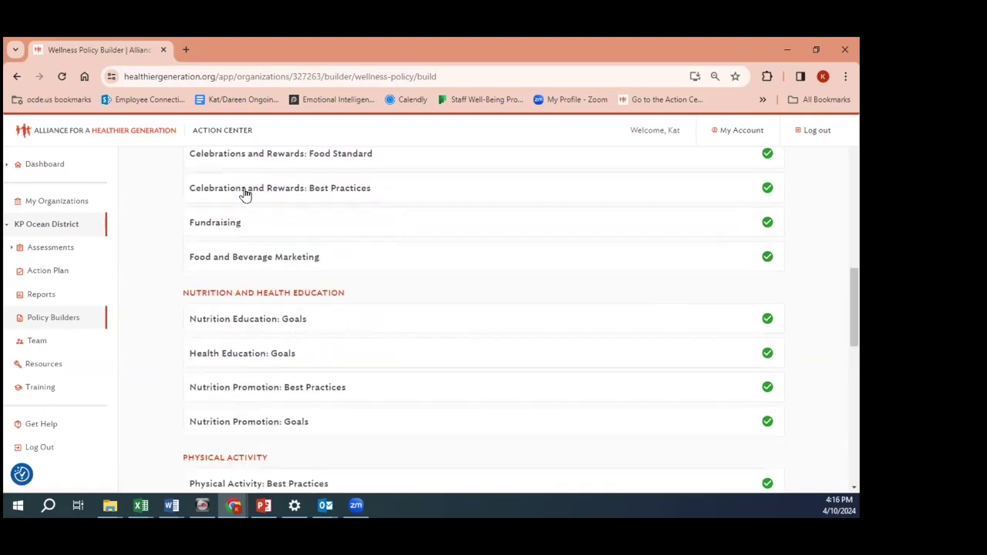
{"action": "scroll", "coordinate": [244, 195], "scroll_direction": "down", "scroll_amount": 2}
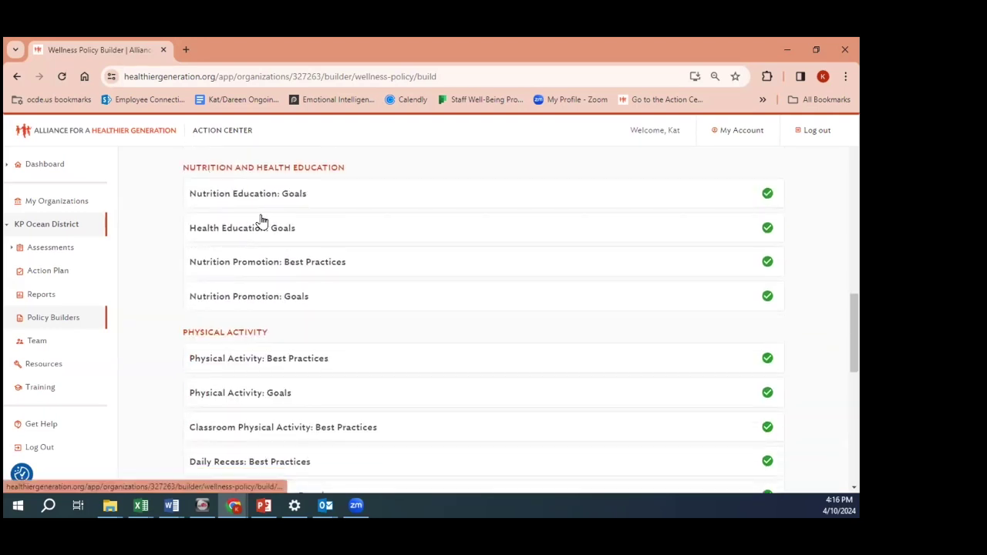
{"action": "scroll", "coordinate": [262, 221], "scroll_direction": "down", "scroll_amount": 2}
{"action": "scroll", "coordinate": [249, 200], "scroll_direction": "down", "scroll_amount": 4}
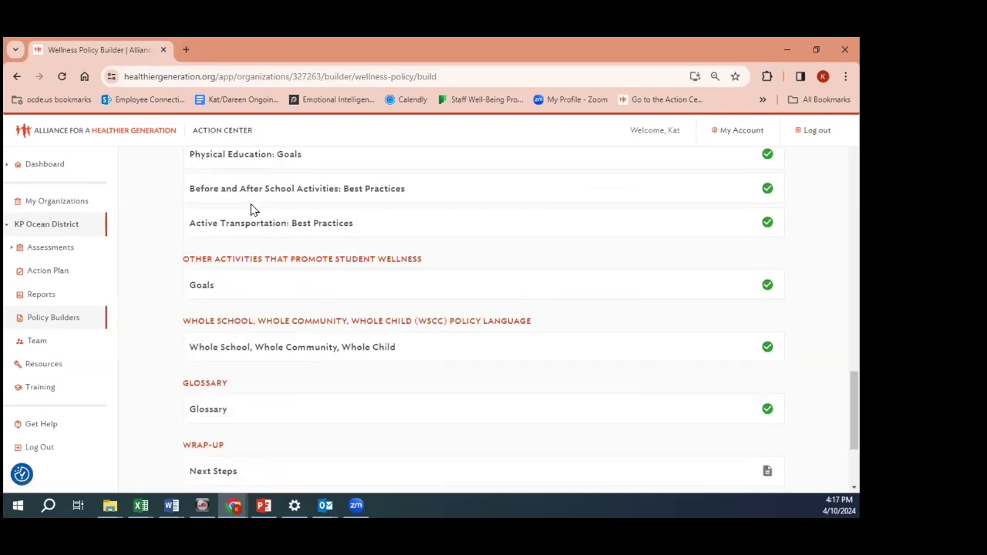
{"action": "scroll", "coordinate": [255, 208], "scroll_direction": "down", "scroll_amount": 1}
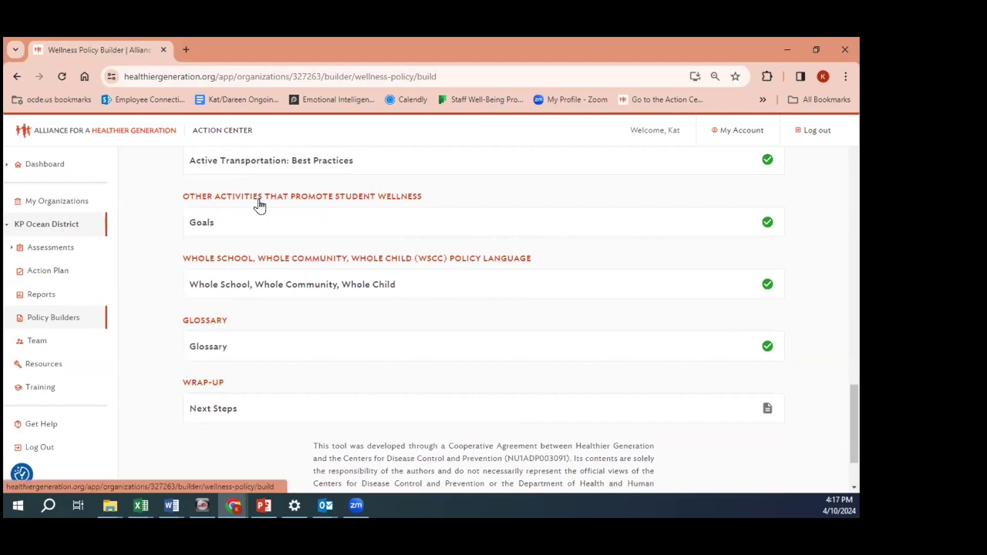
Tick the Other goal under Other Activities That Promote Student Wellness Goals, leaving its text blank.
{"action": "left_click", "coordinate": [202, 224]}
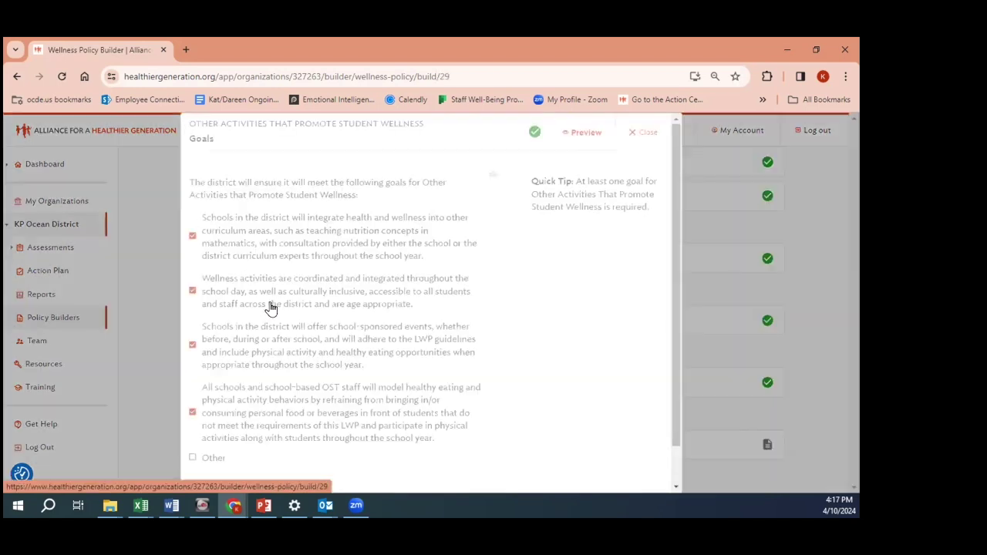
{"action": "scroll", "coordinate": [279, 319], "scroll_direction": "down", "scroll_amount": 1}
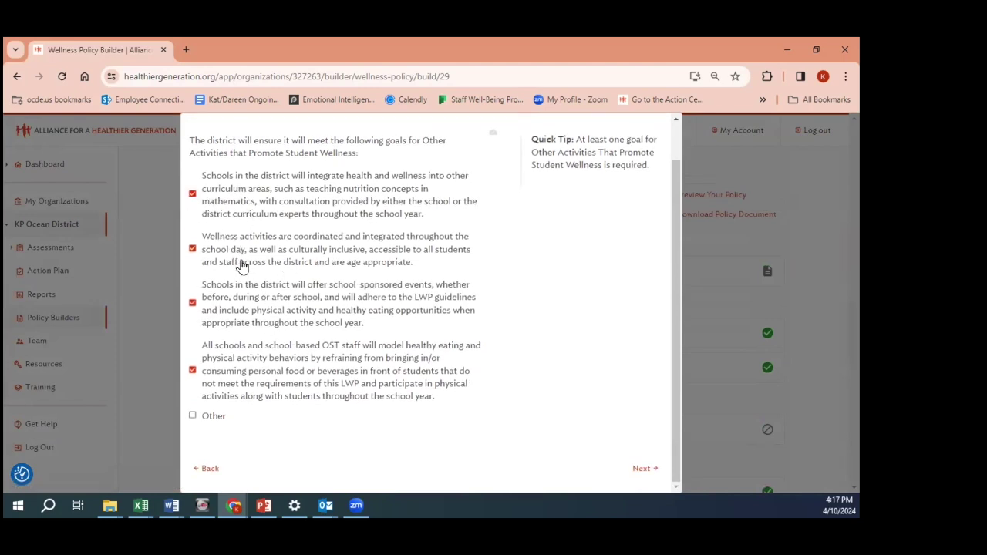
{"action": "left_click", "coordinate": [193, 418]}
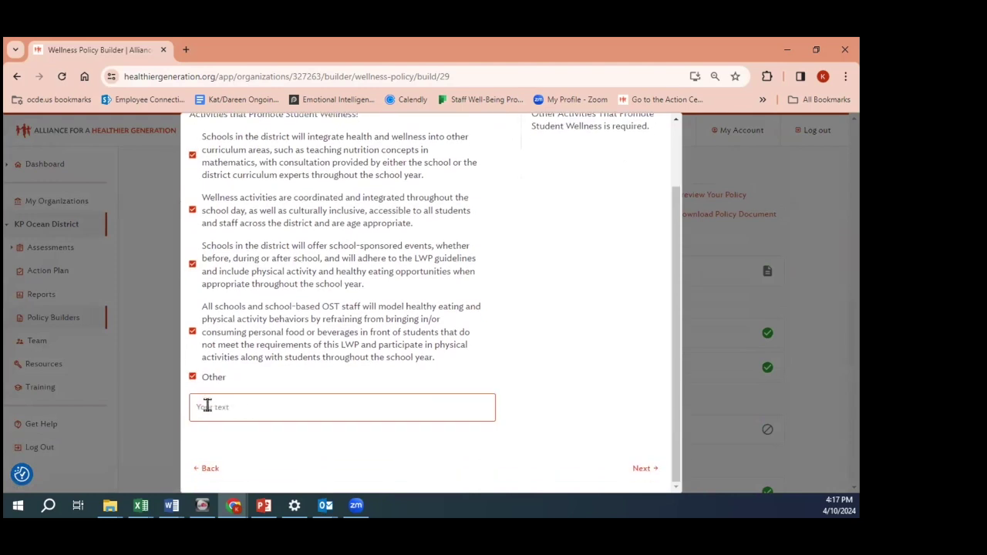
{"action": "left_click", "coordinate": [207, 406]}
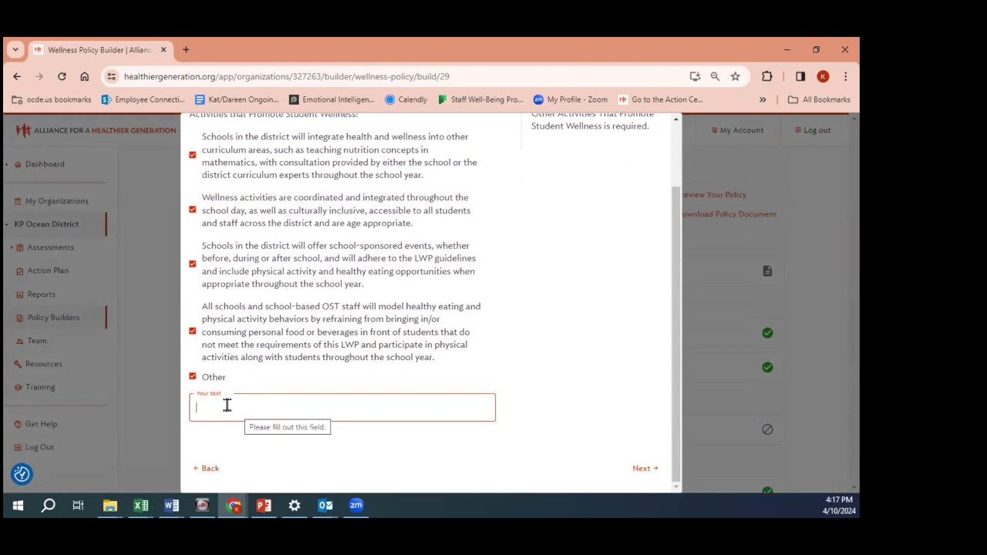
{"action": "left_click", "coordinate": [677, 216]}
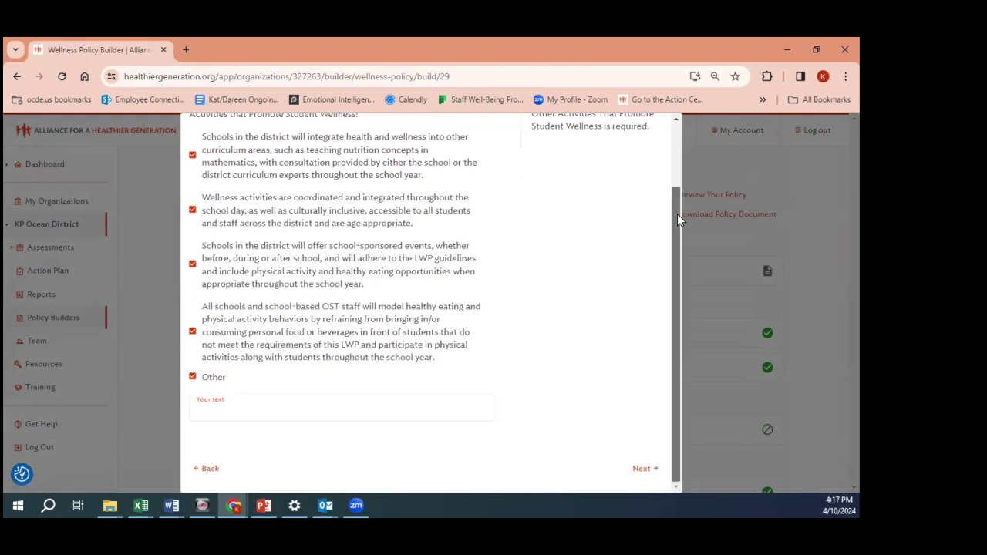
{"action": "scroll", "coordinate": [677, 214], "scroll_direction": "up", "scroll_amount": 2}
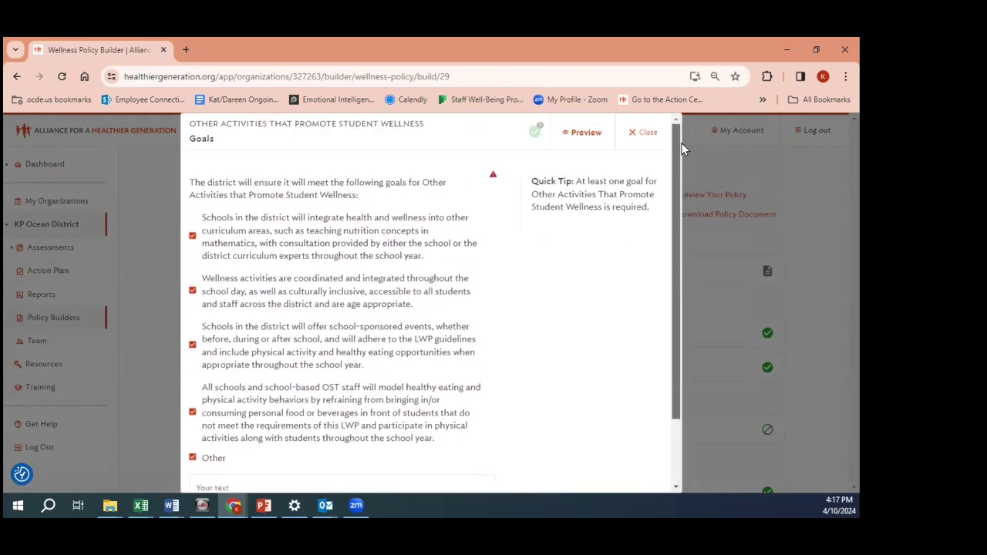
{"action": "left_click", "coordinate": [641, 132]}
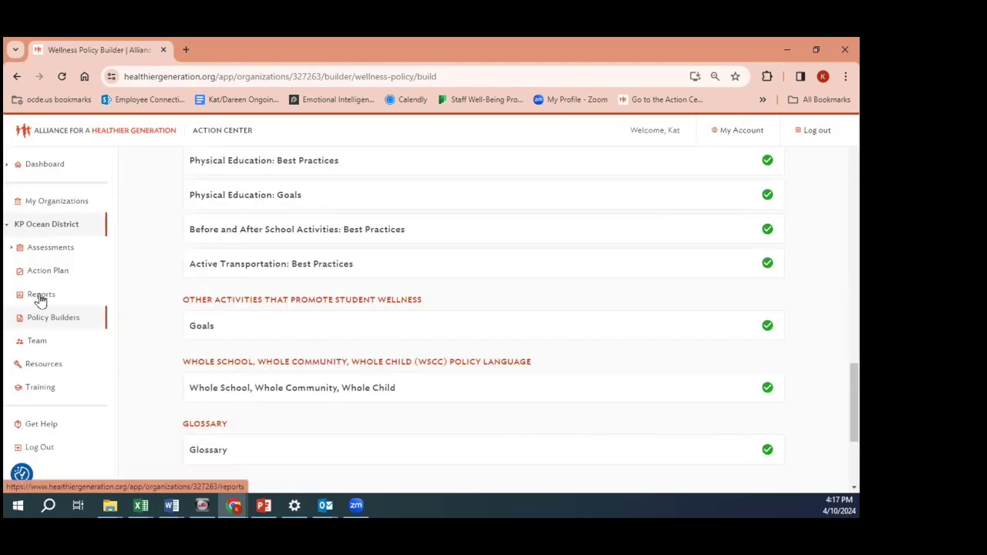